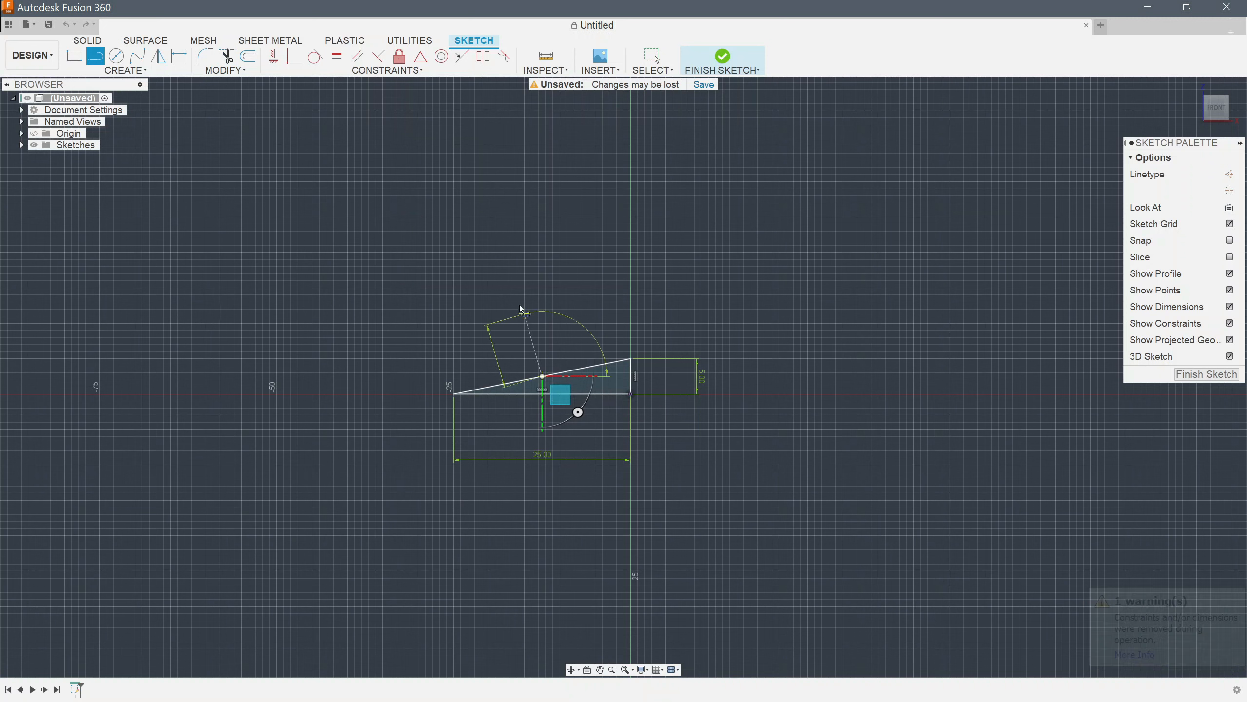
Finish the line perpendicular to the wedge's sloped edge at 40 mm long and hide the sketch dimensions.
{"action": "type", "text": "40"}
{"action": "key", "text": "Return"}
{"action": "key", "text": "Escape"}
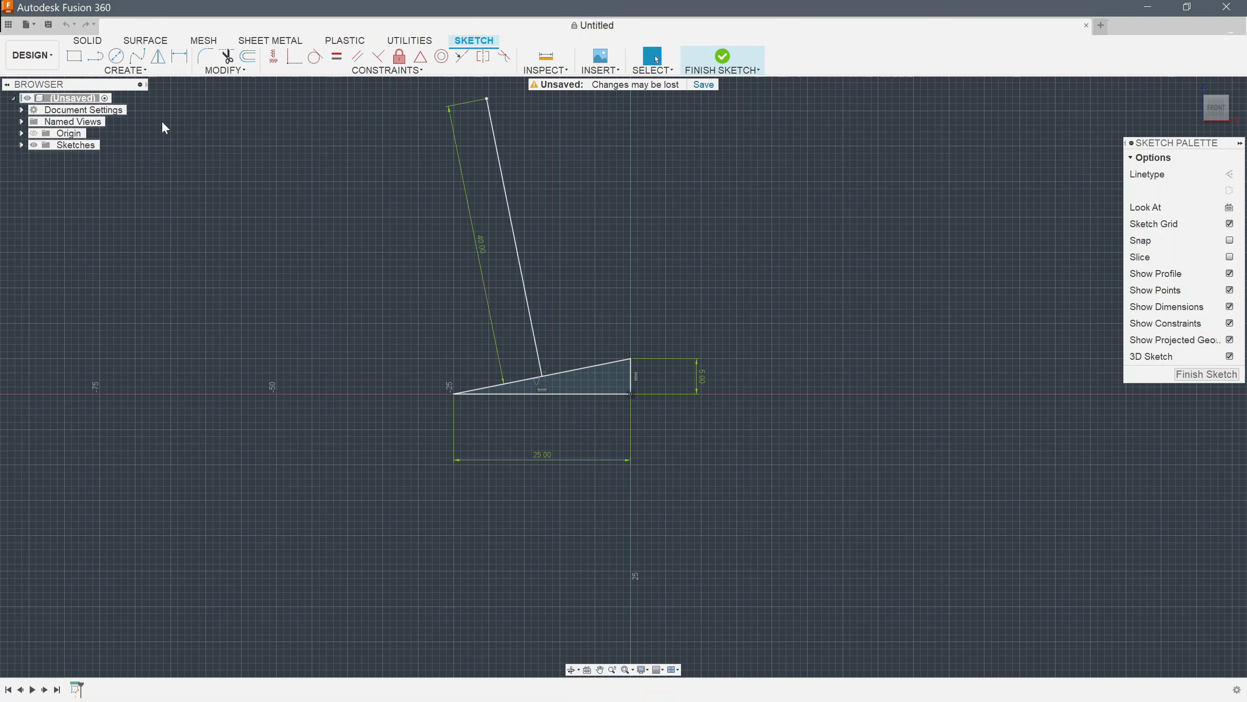
{"action": "left_click", "coordinate": [1230, 307]}
Sketch the base profile on the sloped edge: a short rim line, a rising line, a tangent arc and a line back to the slope.
{"action": "left_click", "coordinate": [95, 56]}
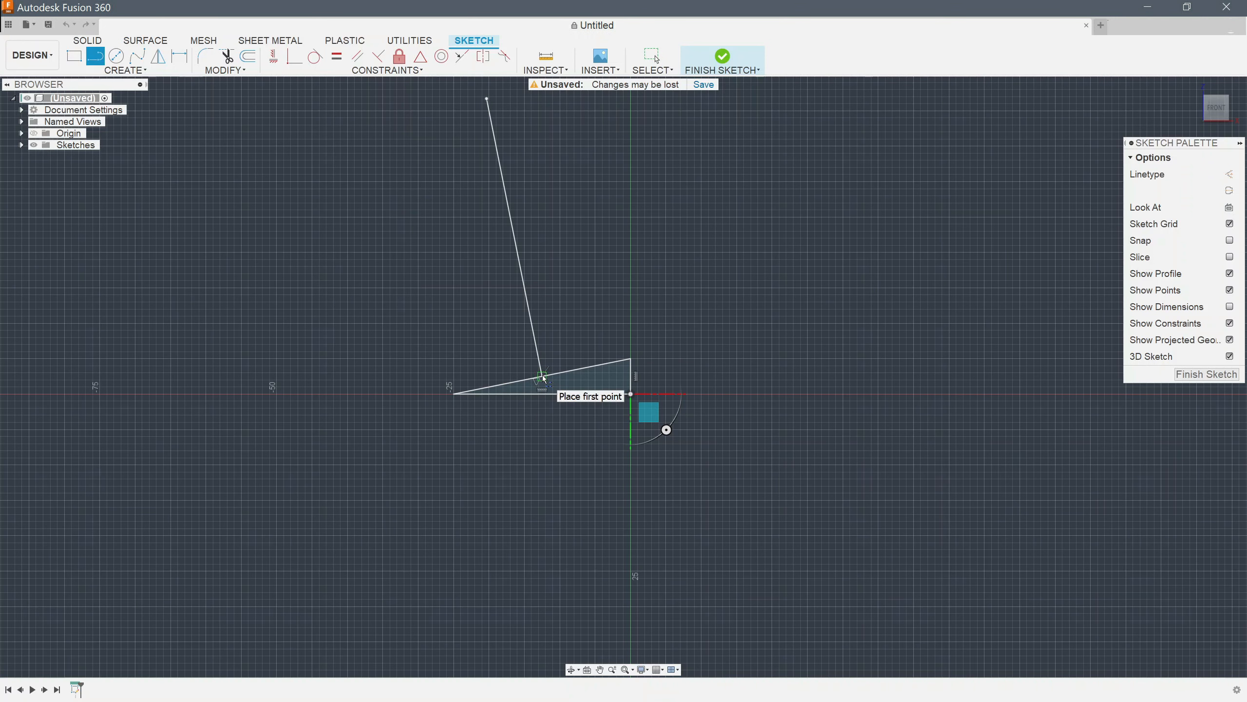
{"action": "scroll", "coordinate": [484, 388], "scroll_direction": "up", "scroll_amount": 5}
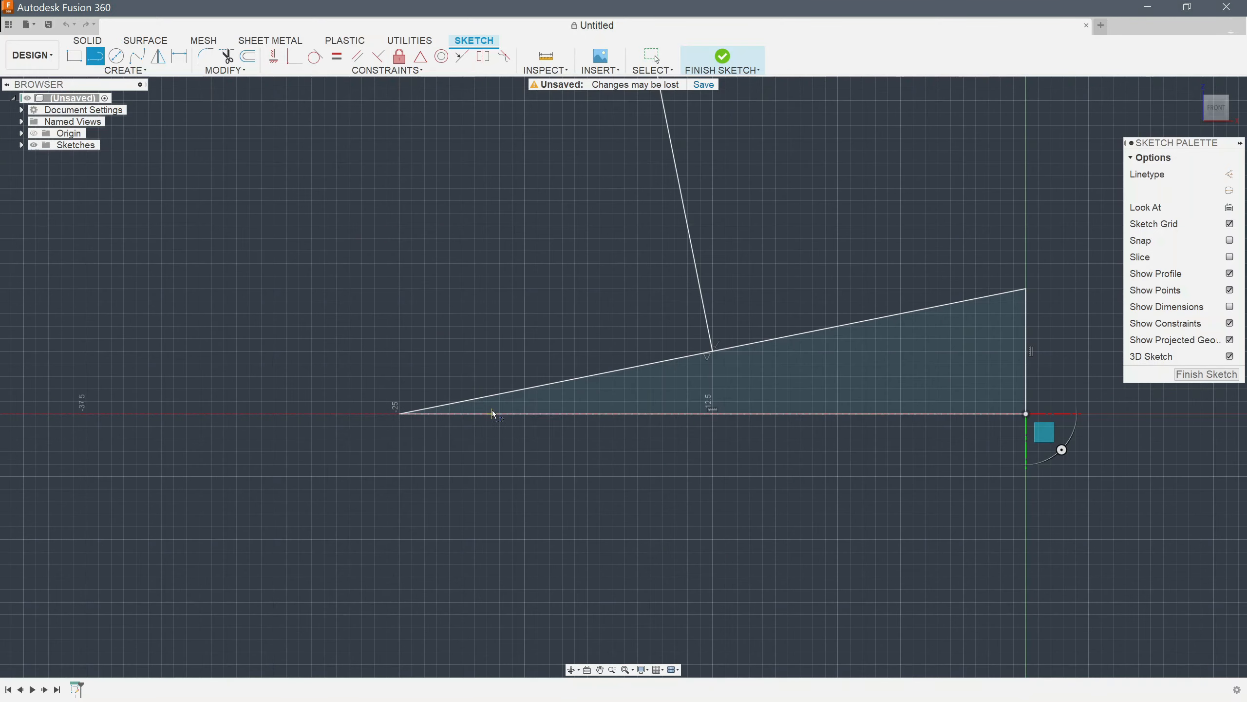
{"action": "left_click", "coordinate": [499, 373]}
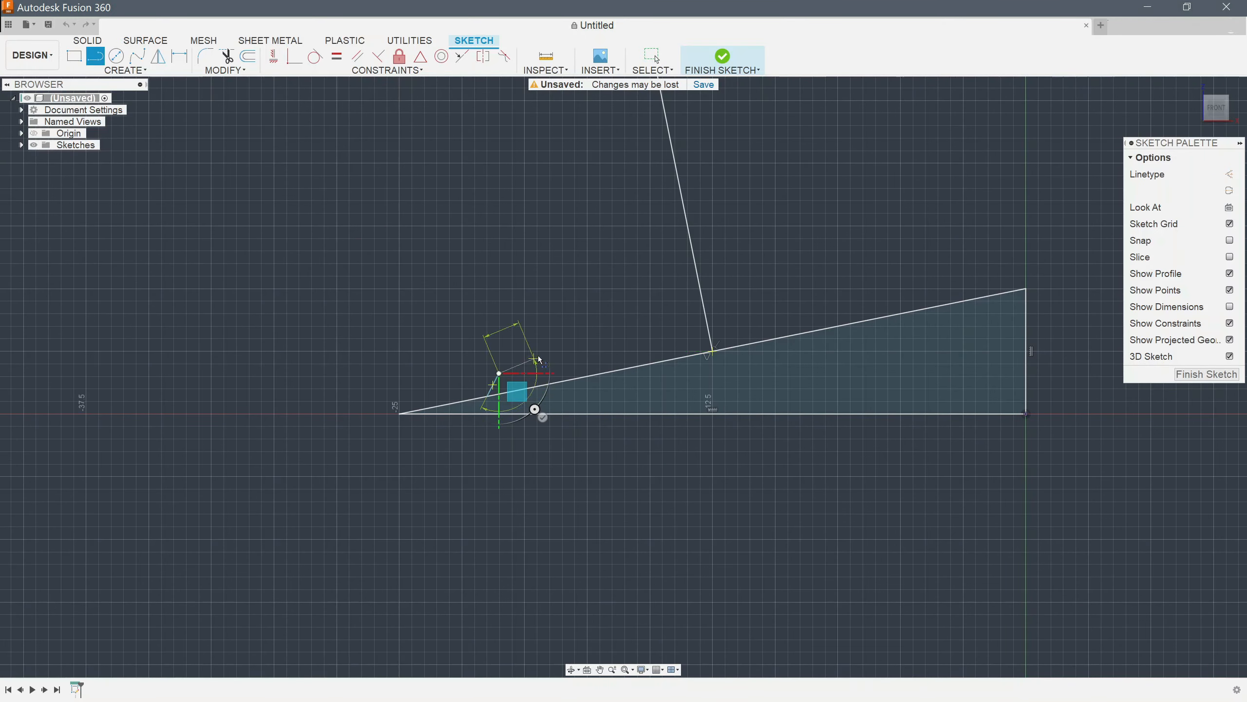
{"action": "left_click", "coordinate": [608, 326]}
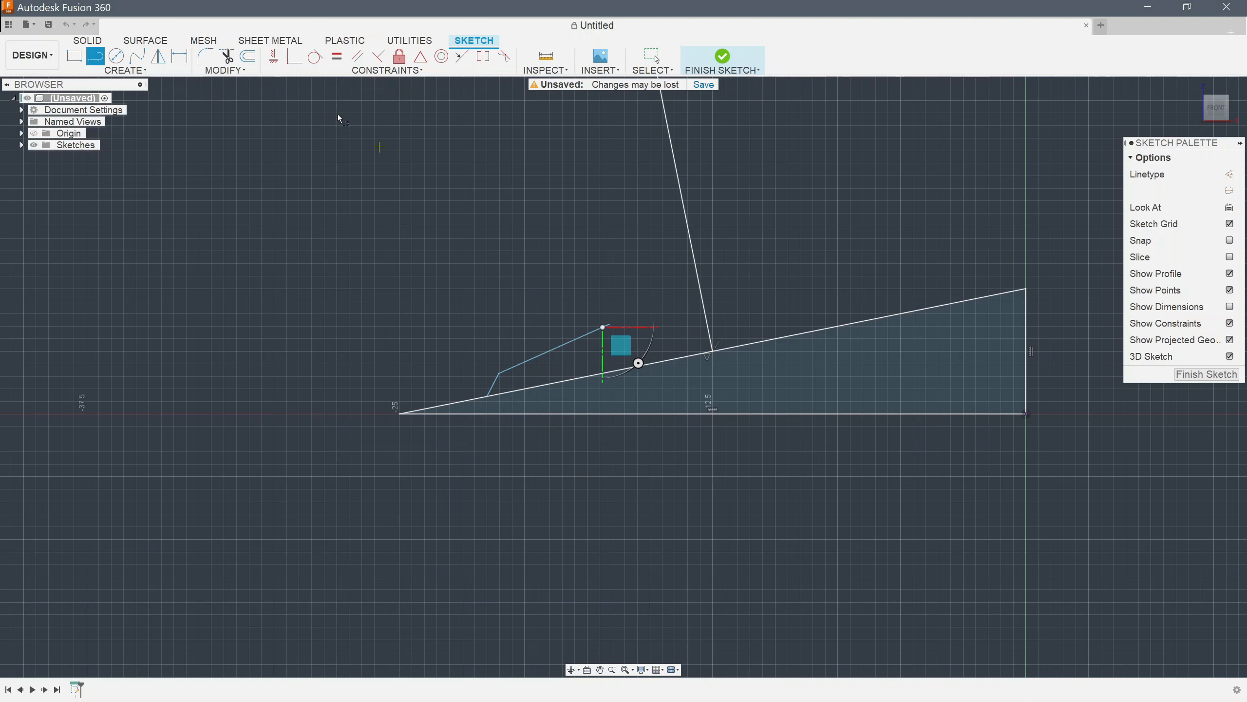
{"action": "key", "text": "Escape"}
{"action": "key", "text": "l"}
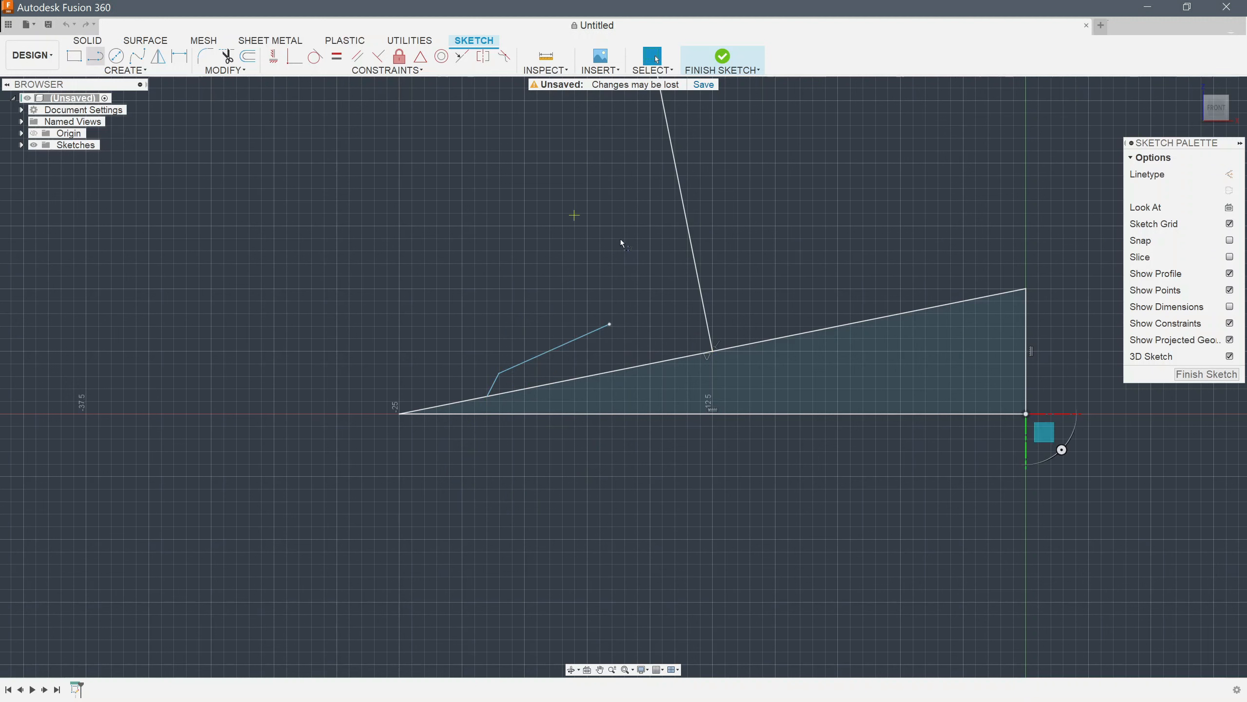
{"action": "left_click_drag", "start_coordinate": [609, 326], "coordinate": [662, 236]}
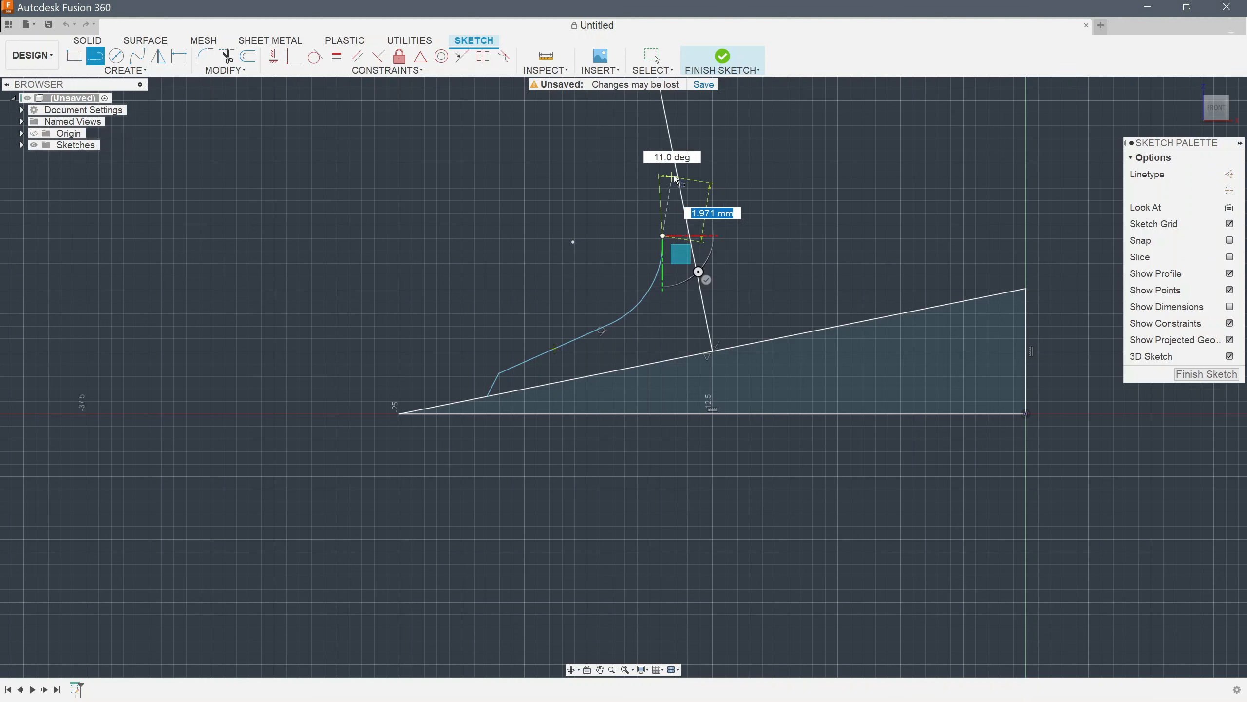
{"action": "left_click", "coordinate": [687, 357]}
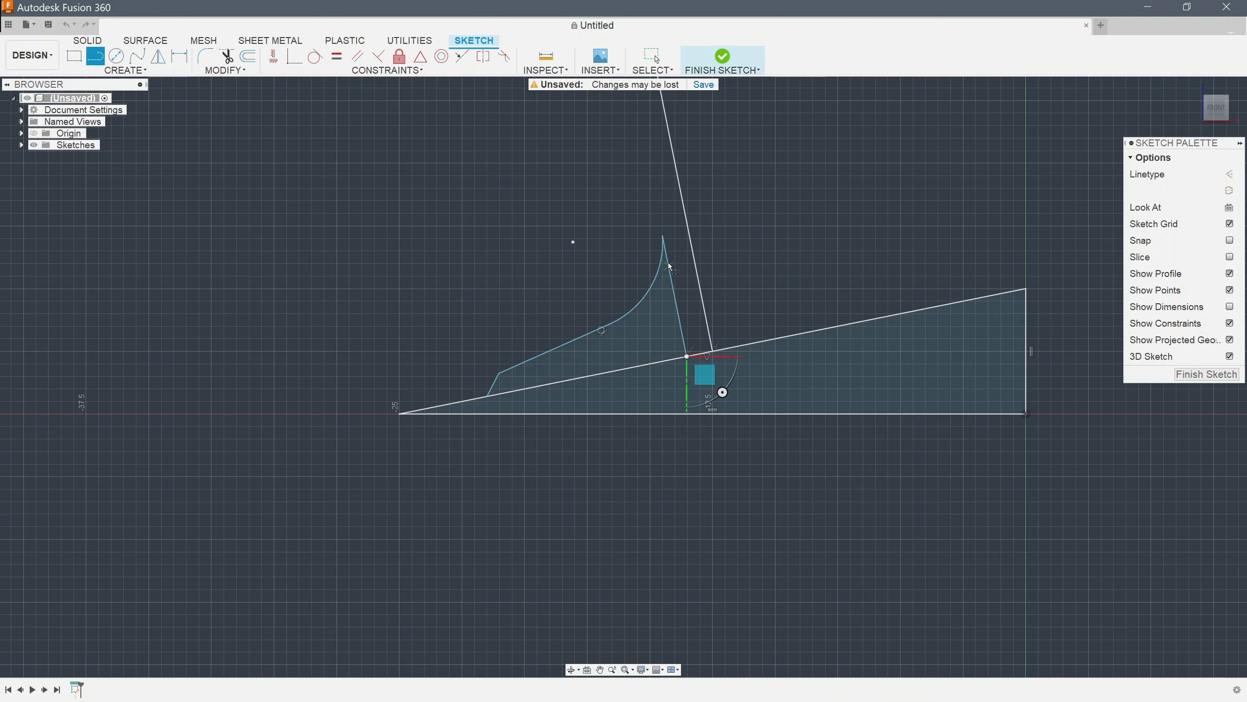
Draw a long line upward from the arc's upper end, parallel to the 40 mm line.
{"action": "left_click", "coordinate": [663, 237]}
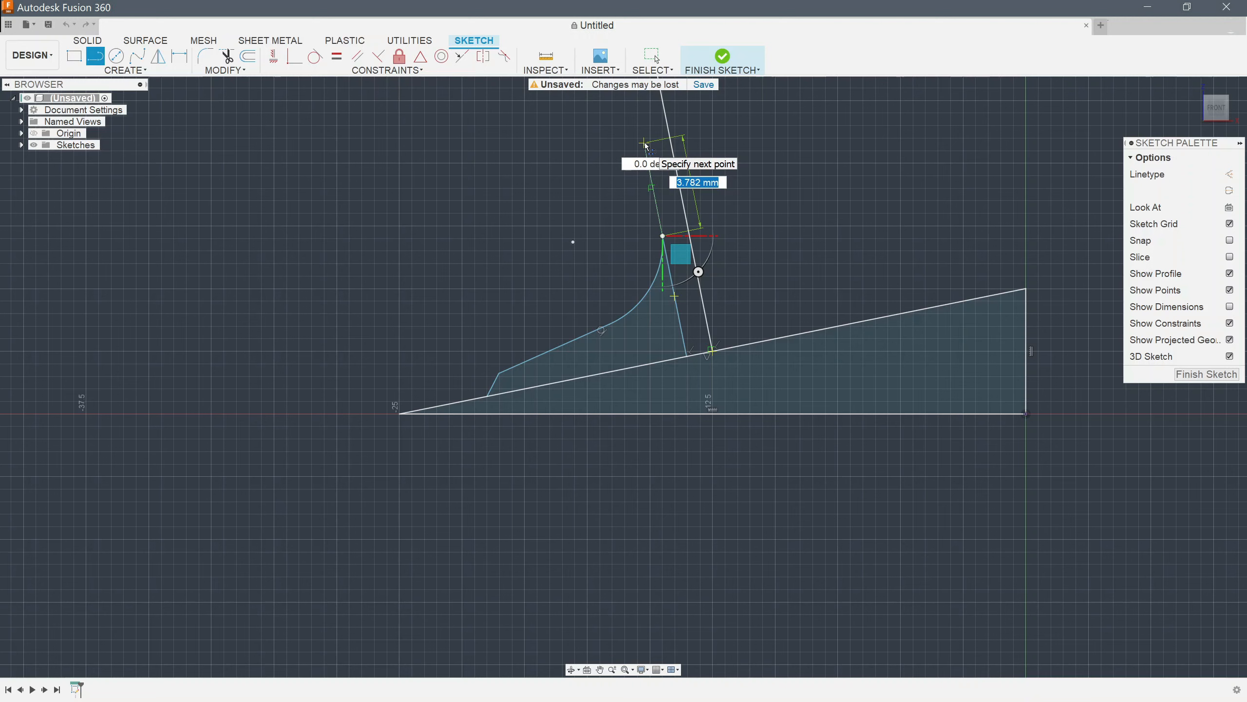
{"action": "key", "text": "Return"}
{"action": "key", "text": "Escape"}
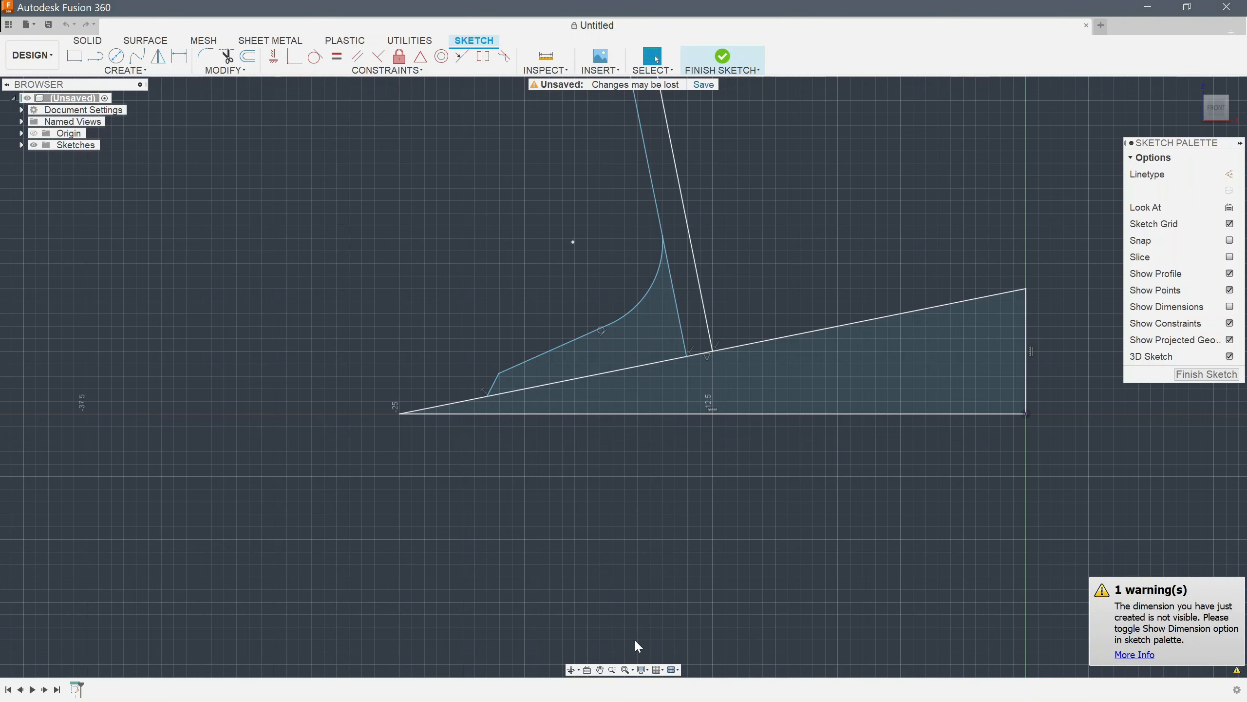
Close the shaft's upper end with a short perpendicular line and trim the excess line above it.
{"action": "left_click", "coordinate": [102, 57]}
{"action": "left_click", "coordinate": [545, 239]}
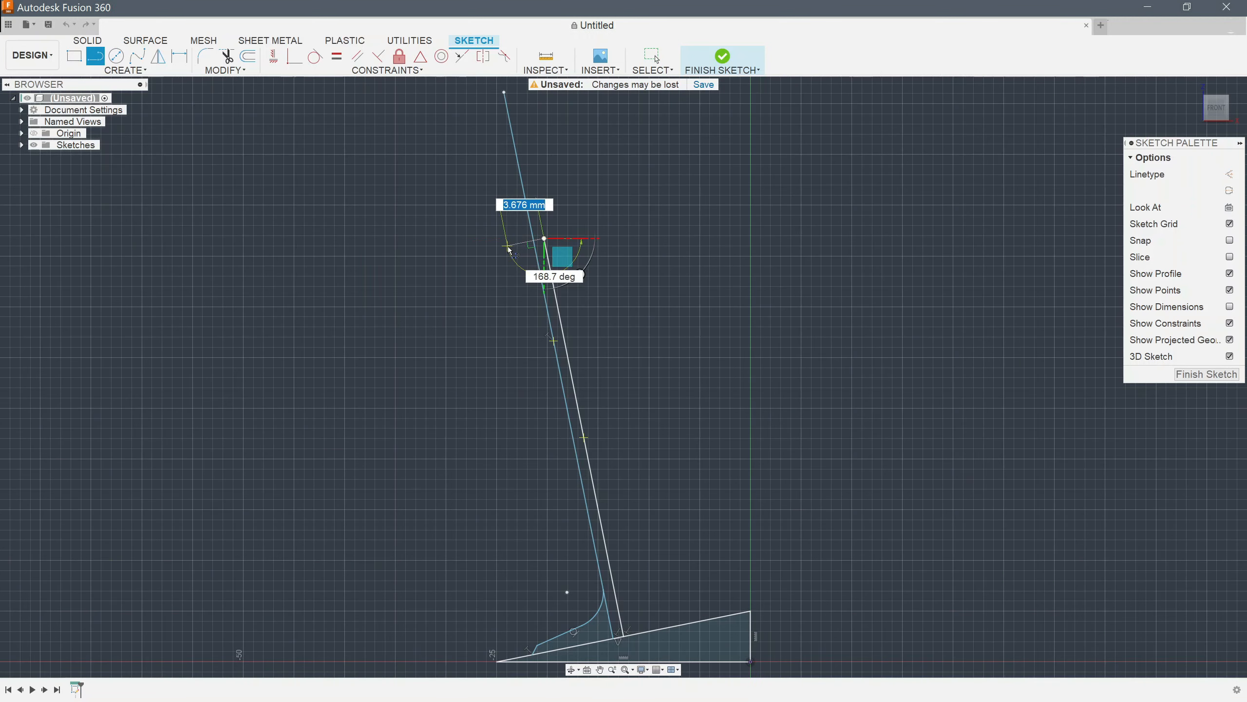
{"action": "left_click", "coordinate": [233, 60]}
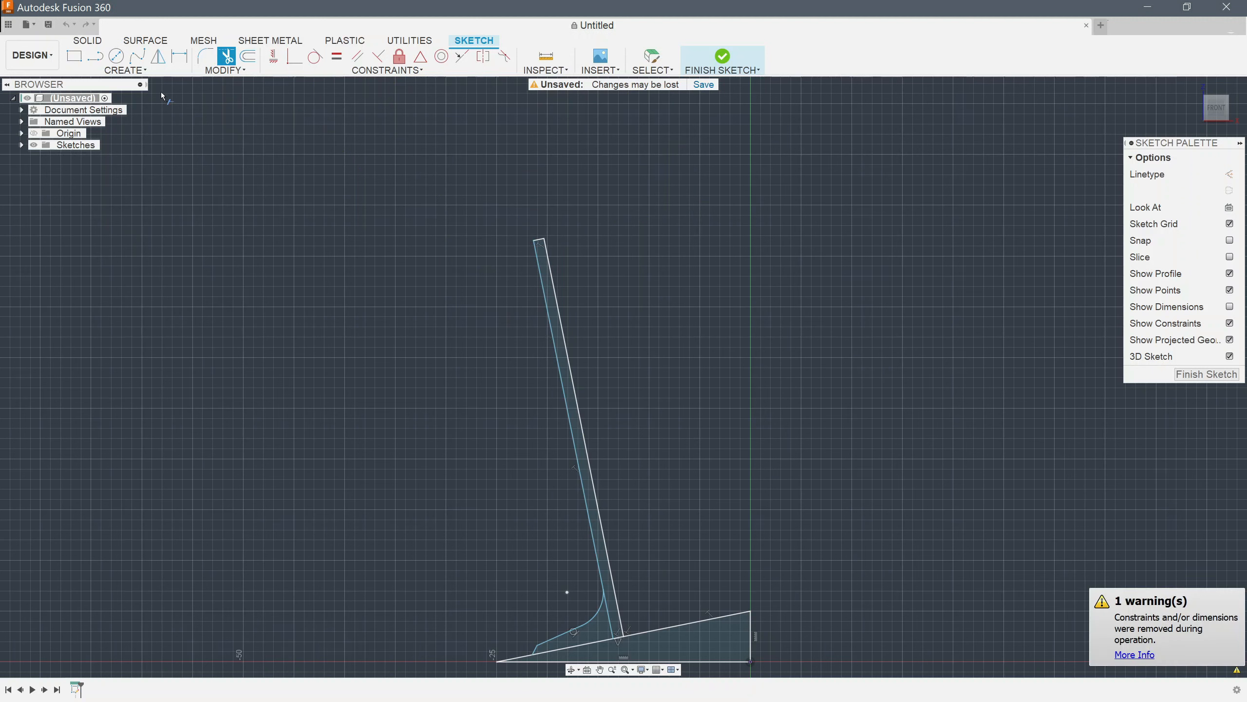
Draw a 15 mm line from the upper end of the 40 mm line, continuing in the same direction.
{"action": "key", "text": "l"}
{"action": "left_click", "coordinate": [544, 239]}
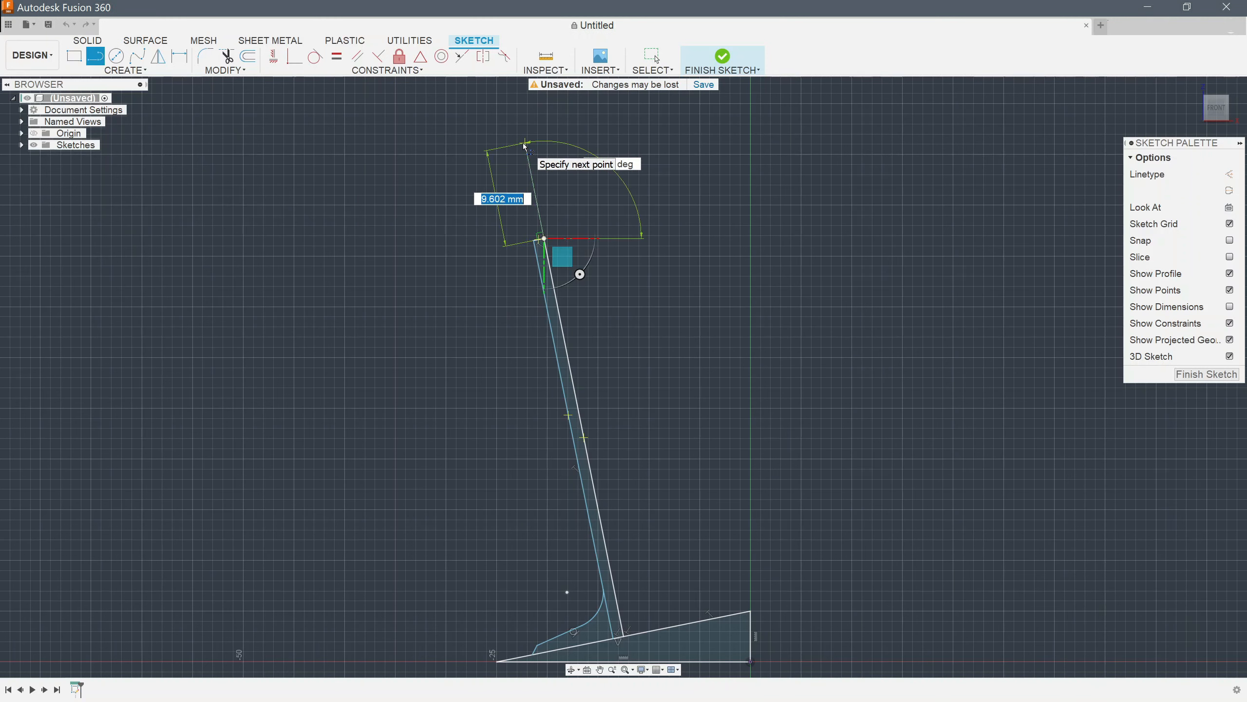
{"action": "type", "text": "25"}
{"action": "key", "text": "Tab"}
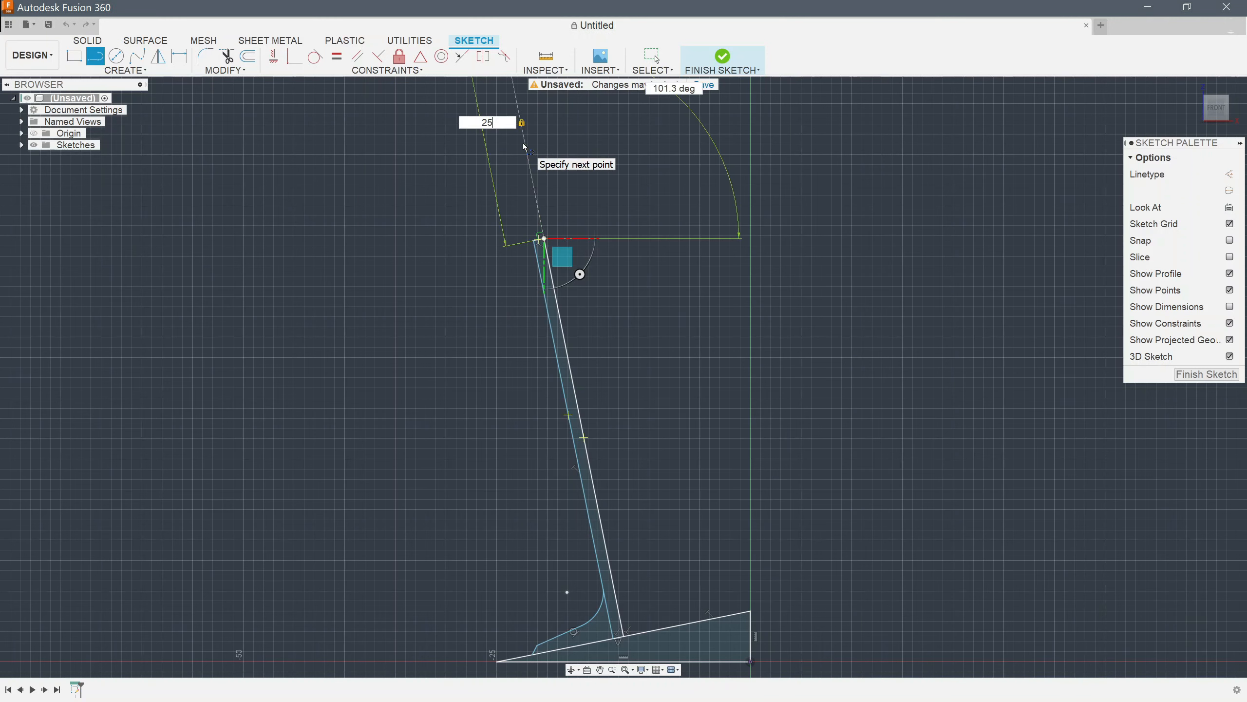
{"action": "type", "text": "15"}
{"action": "key", "text": "Return"}
Draw a 10 mm two-point circle starting at the shaft's upper end and aligned along the 15 mm line.
{"action": "left_click", "coordinate": [116, 57]}
{"action": "left_click", "coordinate": [126, 70]}
{"action": "mouse_move", "coordinate": [88, 112]}
{"action": "left_click", "coordinate": [211, 125]}
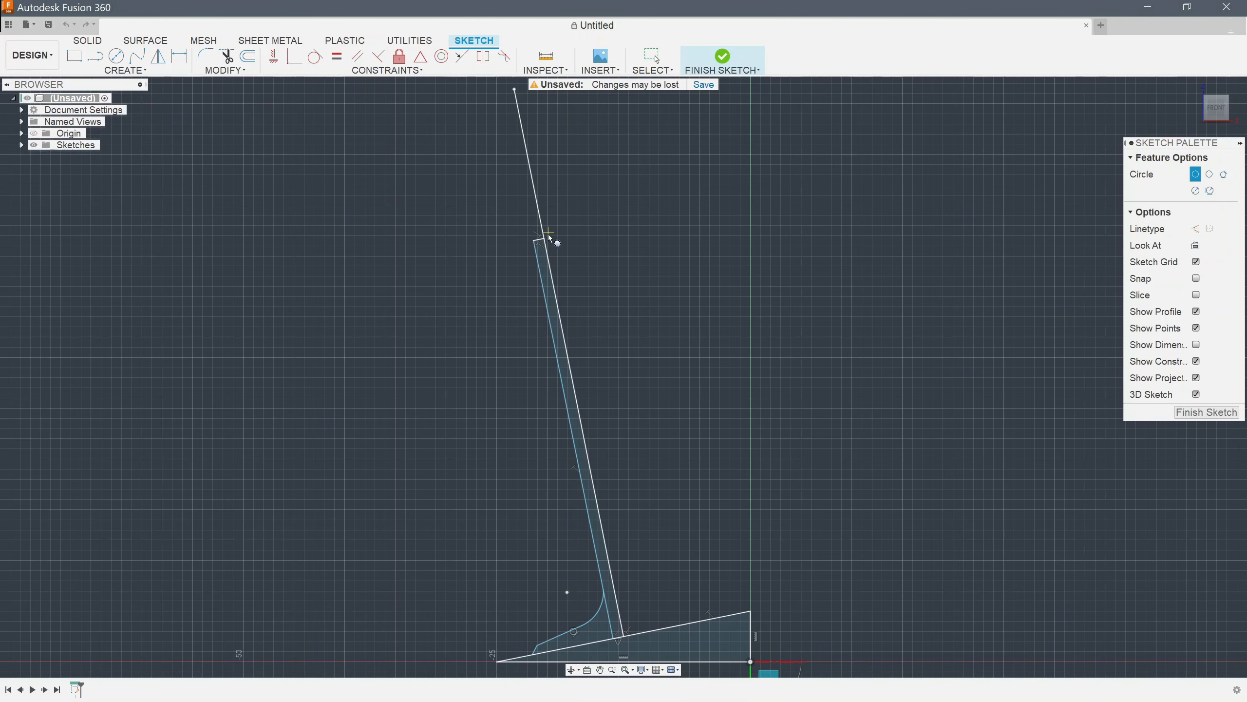
{"action": "left_click", "coordinate": [545, 239]}
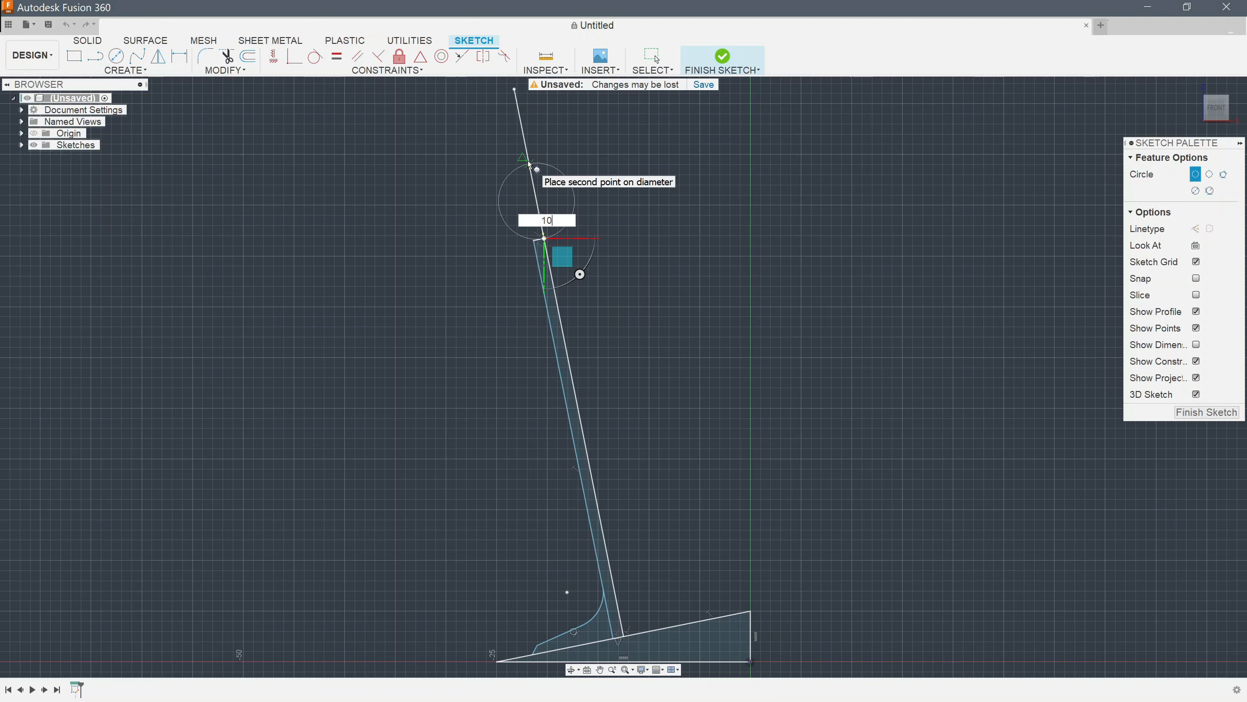
{"action": "key", "text": "Return"}
Draw a 10 mm wide center-to-center slot from the circle's center to its upper intersection with the 15 mm line.
{"action": "left_click", "coordinate": [126, 70]}
{"action": "mouse_move", "coordinate": [130, 120]}
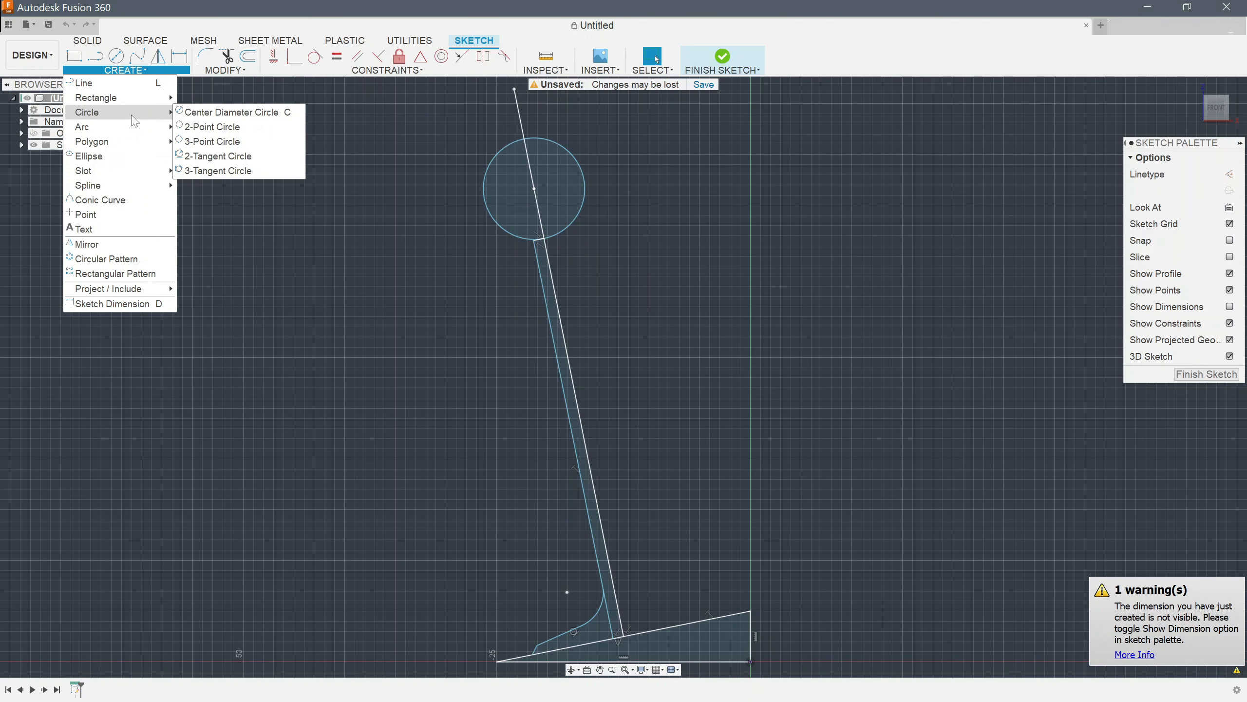
{"action": "mouse_move", "coordinate": [122, 171]}
{"action": "left_click", "coordinate": [222, 172]}
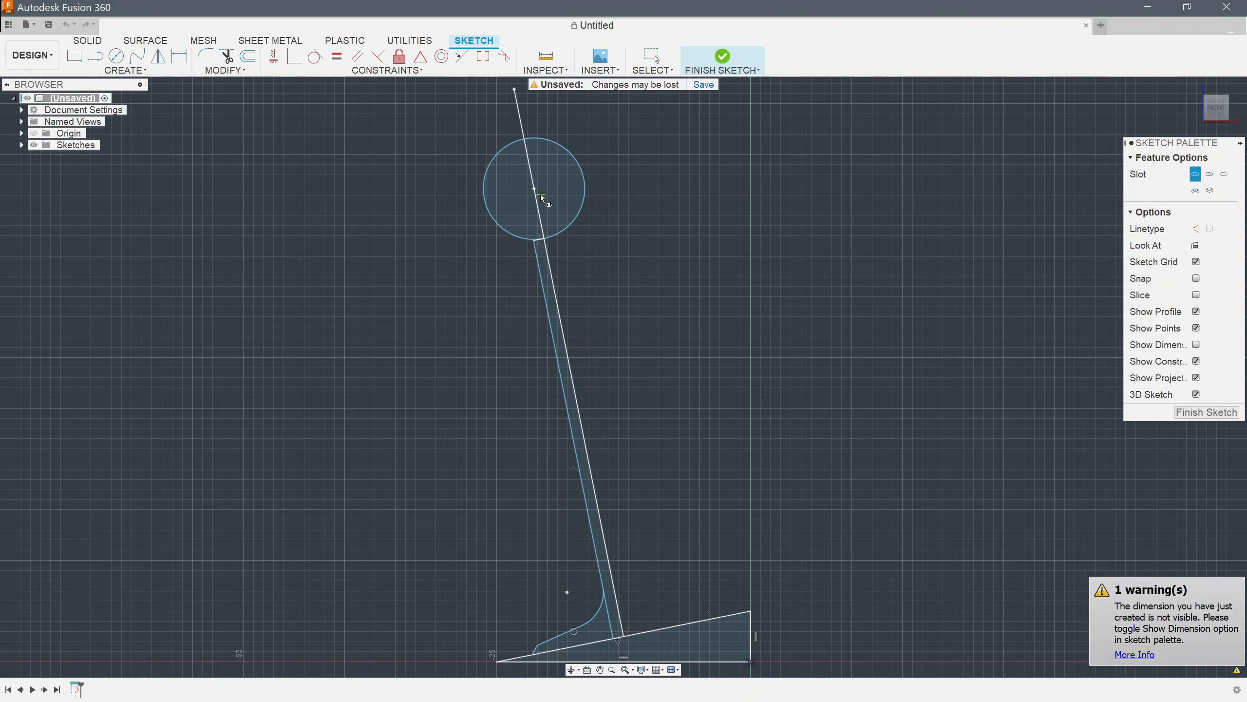
{"action": "left_click", "coordinate": [535, 189]}
{"action": "left_click", "coordinate": [525, 140]}
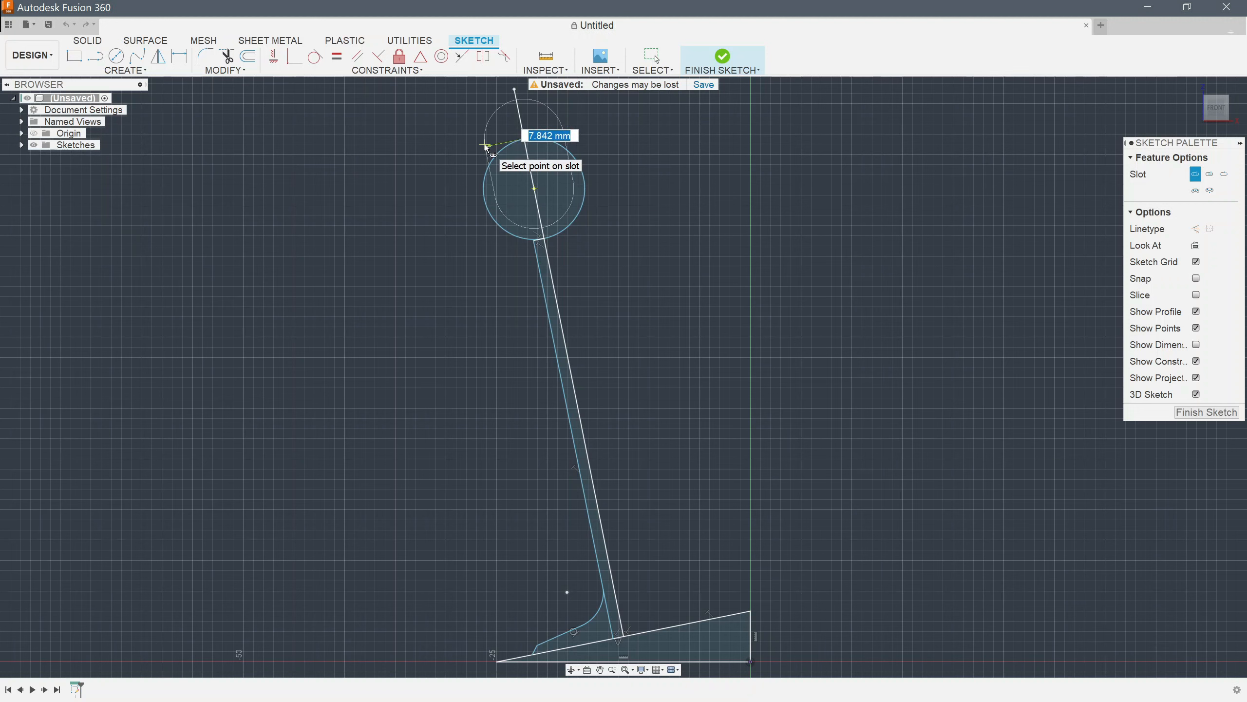
{"action": "type", "text": "10"}
{"action": "key", "text": "Return"}
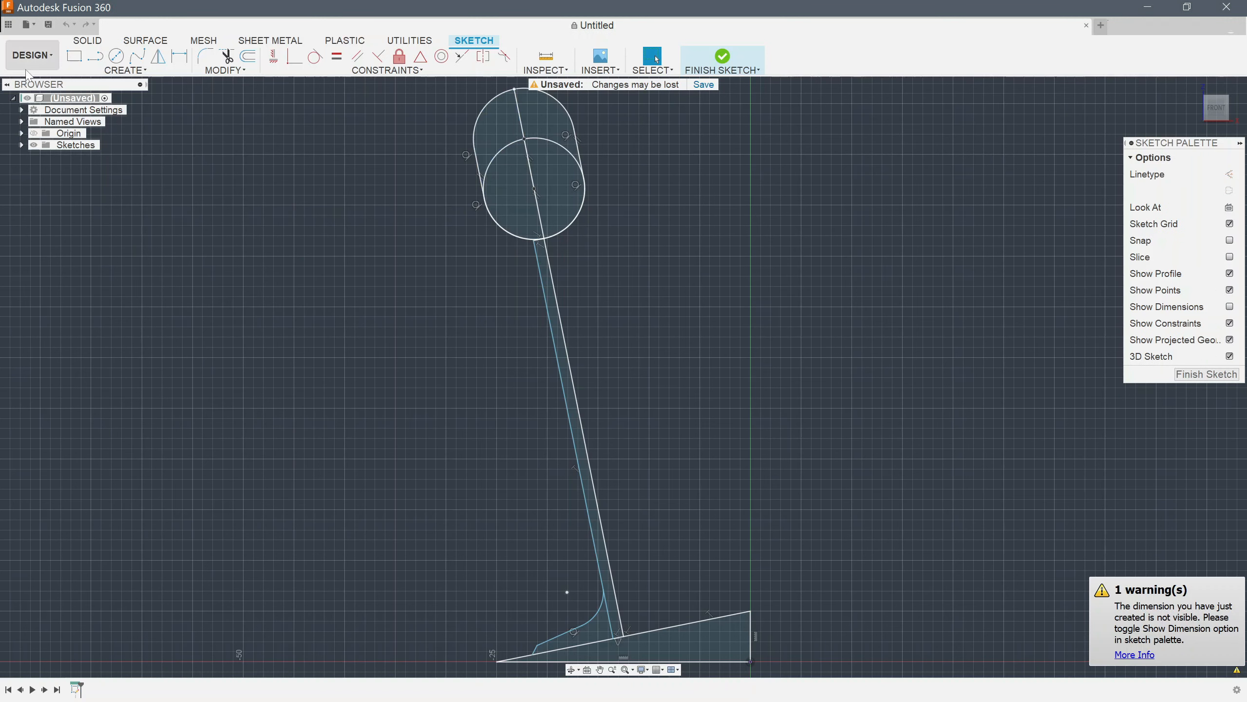
Draw a 5 mm line outward from the shaft's upper end, perpendicular to it, and a downward line parallel to the shaft.
{"action": "left_click", "coordinate": [95, 56]}
{"action": "left_click", "coordinate": [544, 239]}
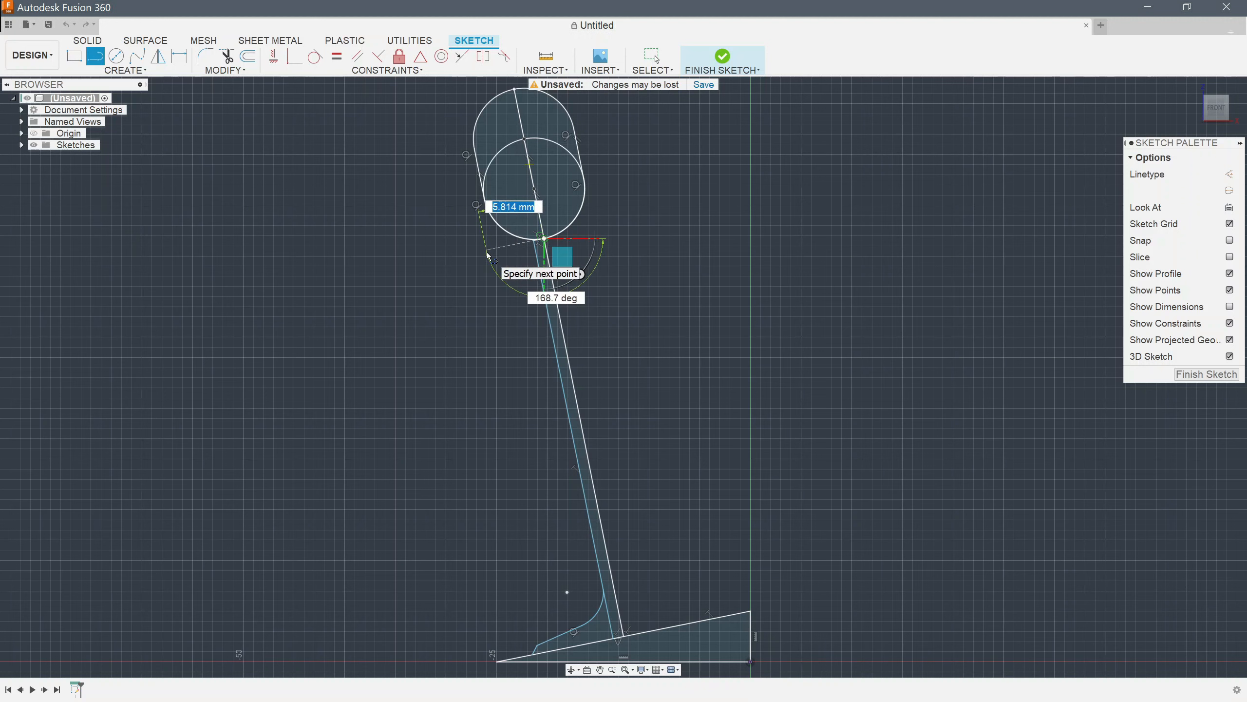
{"action": "type", "text": "5"}
{"action": "key", "text": "Return"}
{"action": "right_click", "coordinate": [496, 264]}
{"action": "left_click", "coordinate": [495, 267]}
{"action": "left_click", "coordinate": [494, 248]}
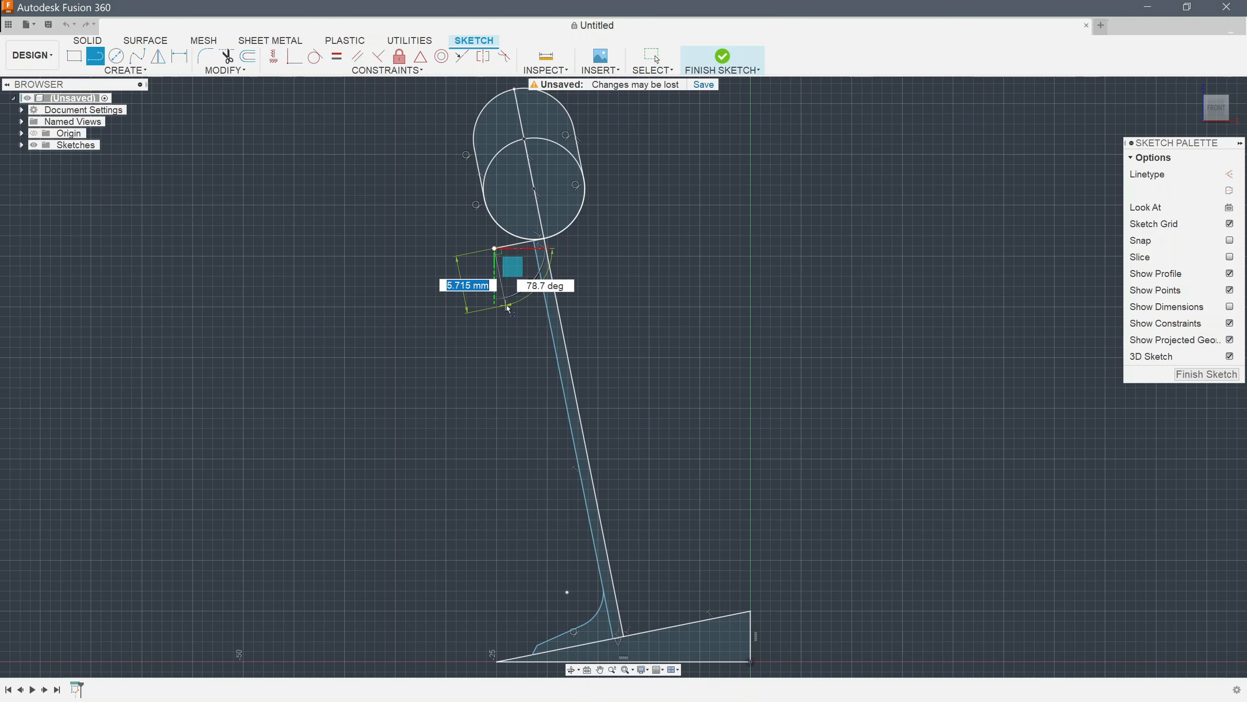
{"action": "key", "text": "Return"}
{"action": "key", "text": "Escape"}
Close the rectangle at the shaft's upper end with a 5 mm line perpendicular to the shaft.
{"action": "right_click", "coordinate": [442, 261]}
{"action": "left_click", "coordinate": [447, 265]}
{"action": "left_click", "coordinate": [514, 347]}
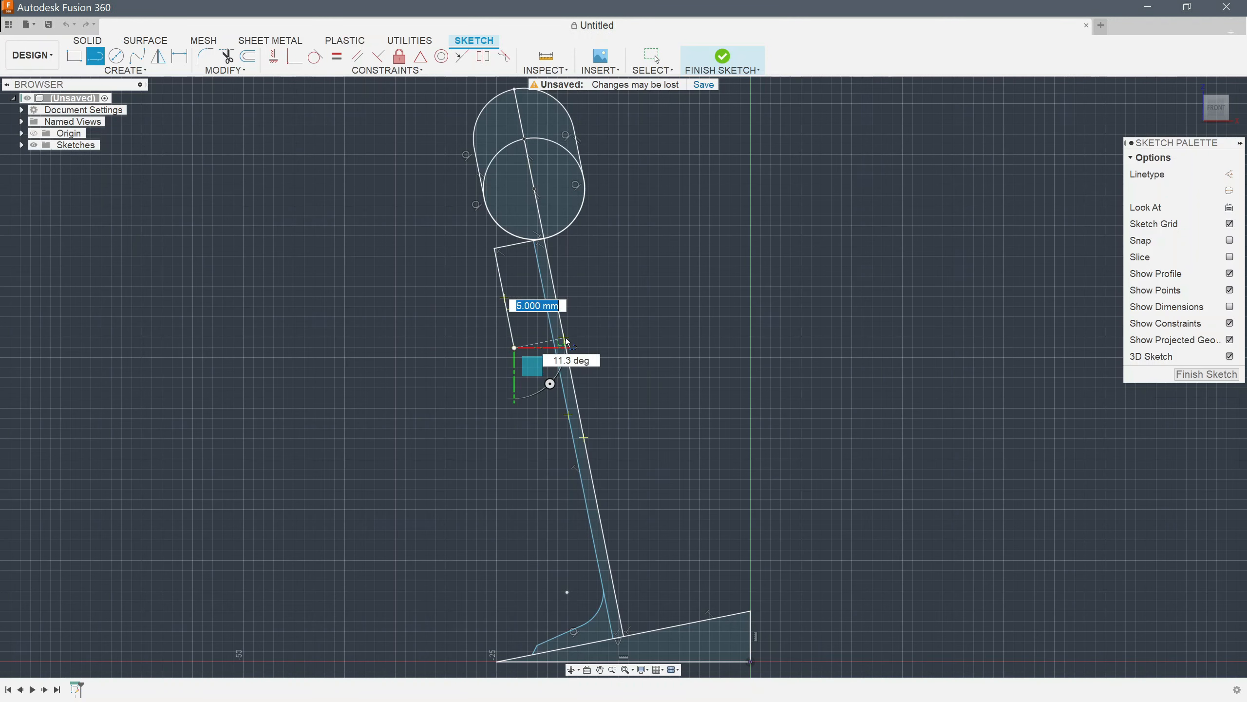
{"action": "left_click", "coordinate": [565, 340]}
{"action": "key", "text": "Escape"}
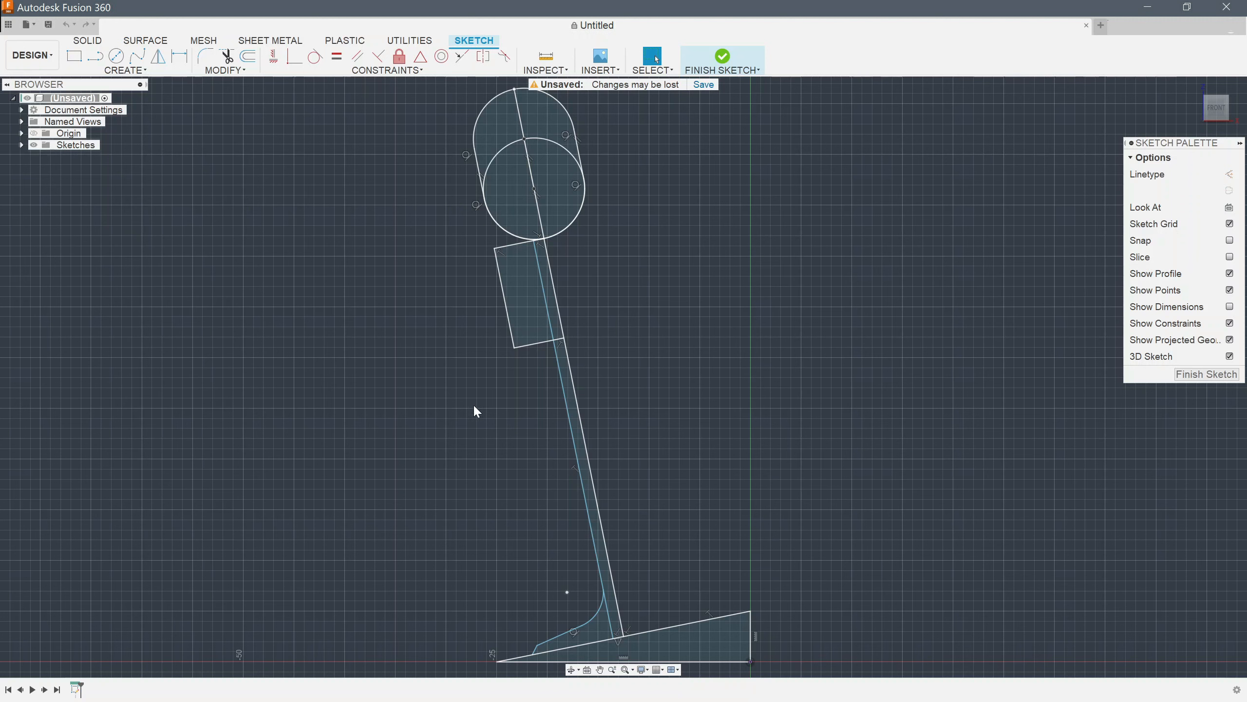
Draw a 5 mm line perpendicular to the shaft from its midpoint and a 2 mm line downward from its outer end.
{"action": "key", "text": "l"}
{"action": "left_click", "coordinate": [583, 438]}
{"action": "type", "text": "5"}
{"action": "key", "text": "Return"}
{"action": "right_click", "coordinate": [542, 456]}
{"action": "left_click", "coordinate": [520, 549]}
{"action": "left_click", "coordinate": [534, 447]}
{"action": "type", "text": "2"}
{"action": "key", "text": "Return"}
Close the small rectangle at the shaft's middle with a line back to the shaft.
{"action": "right_click", "coordinate": [548, 493]}
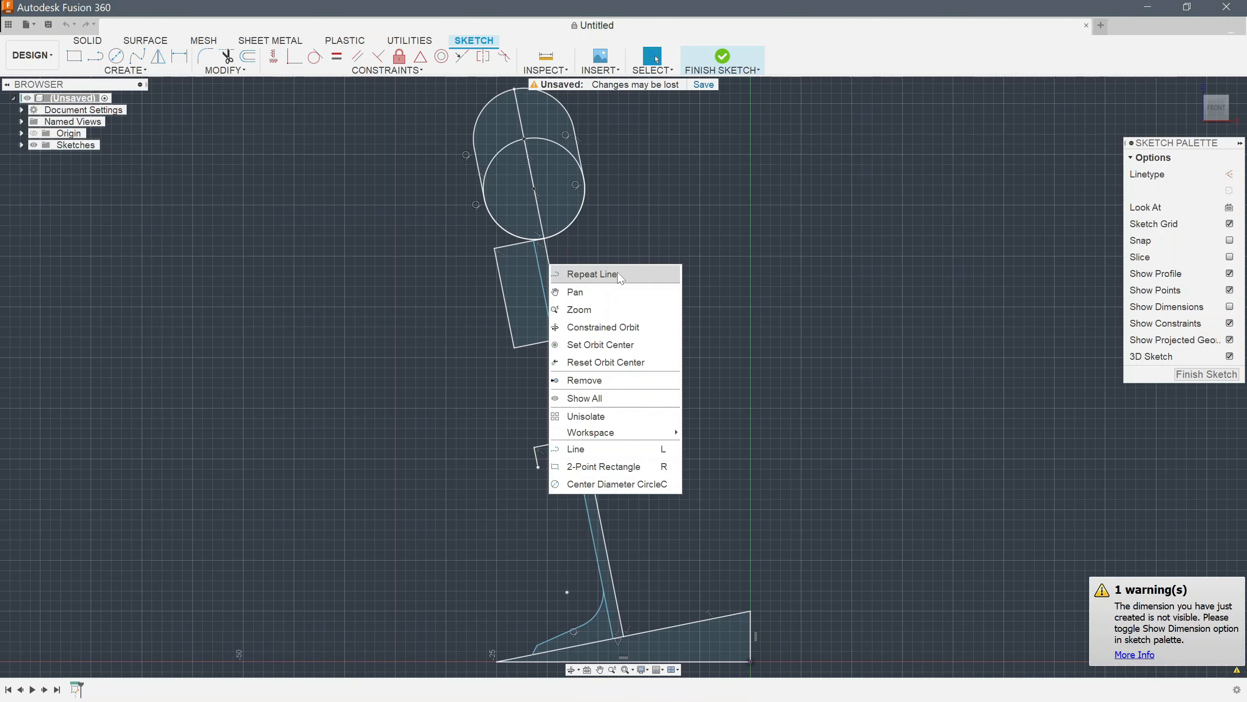
{"action": "left_click", "coordinate": [596, 270]}
{"action": "left_click", "coordinate": [539, 467]}
{"action": "key", "text": "Return"}
{"action": "right_click", "coordinate": [633, 470]}
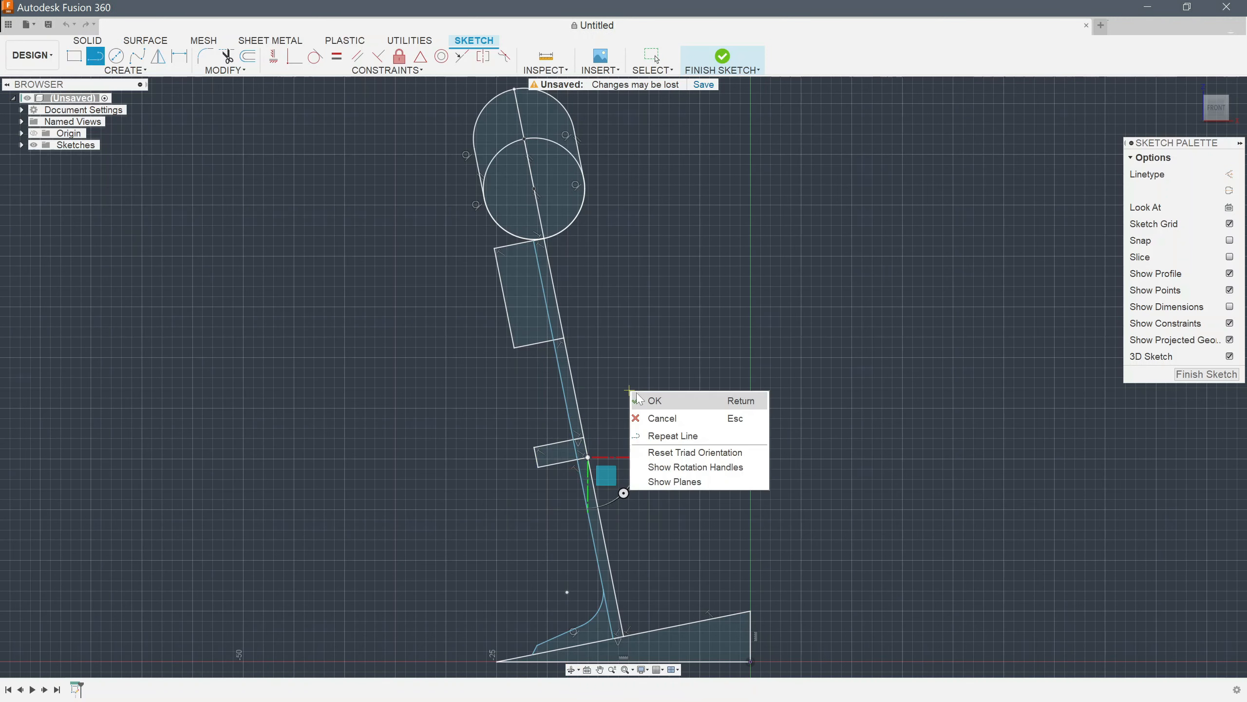
{"action": "left_click", "coordinate": [640, 393]}
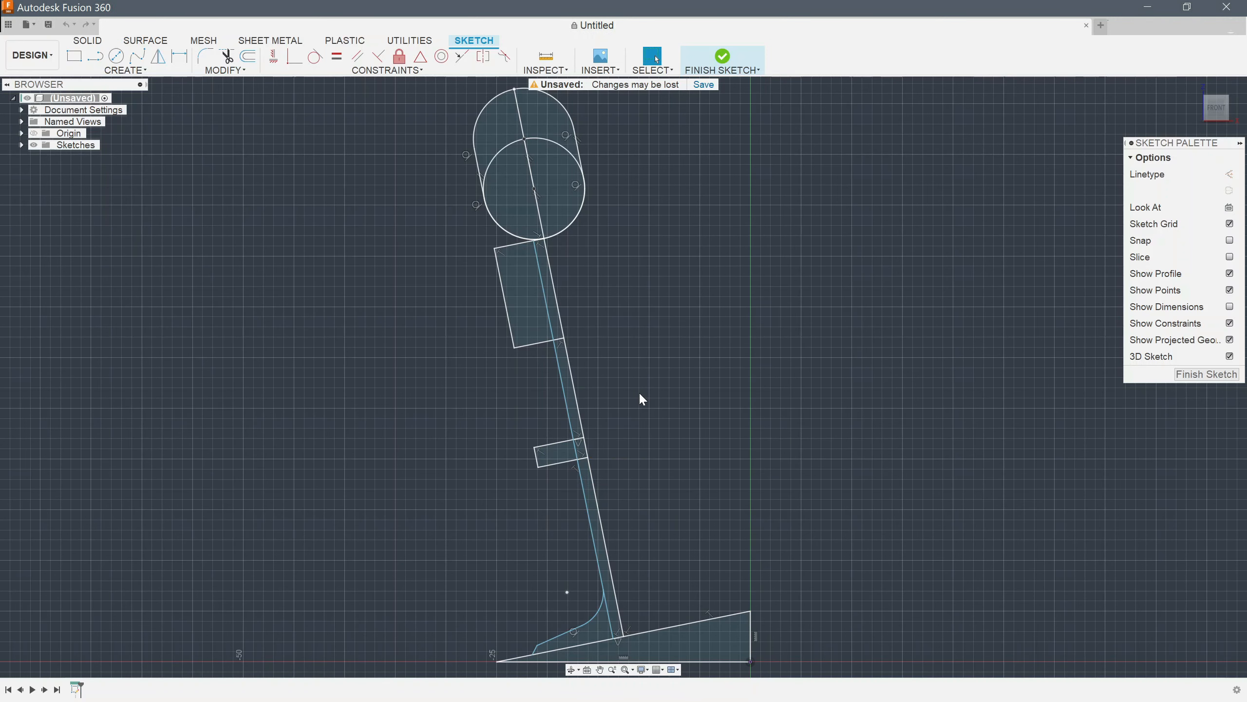
Finish the sketch and revolve the five base and shaft profiles 360 degrees about the 15 mm line as a new component.
{"action": "left_click", "coordinate": [723, 57]}
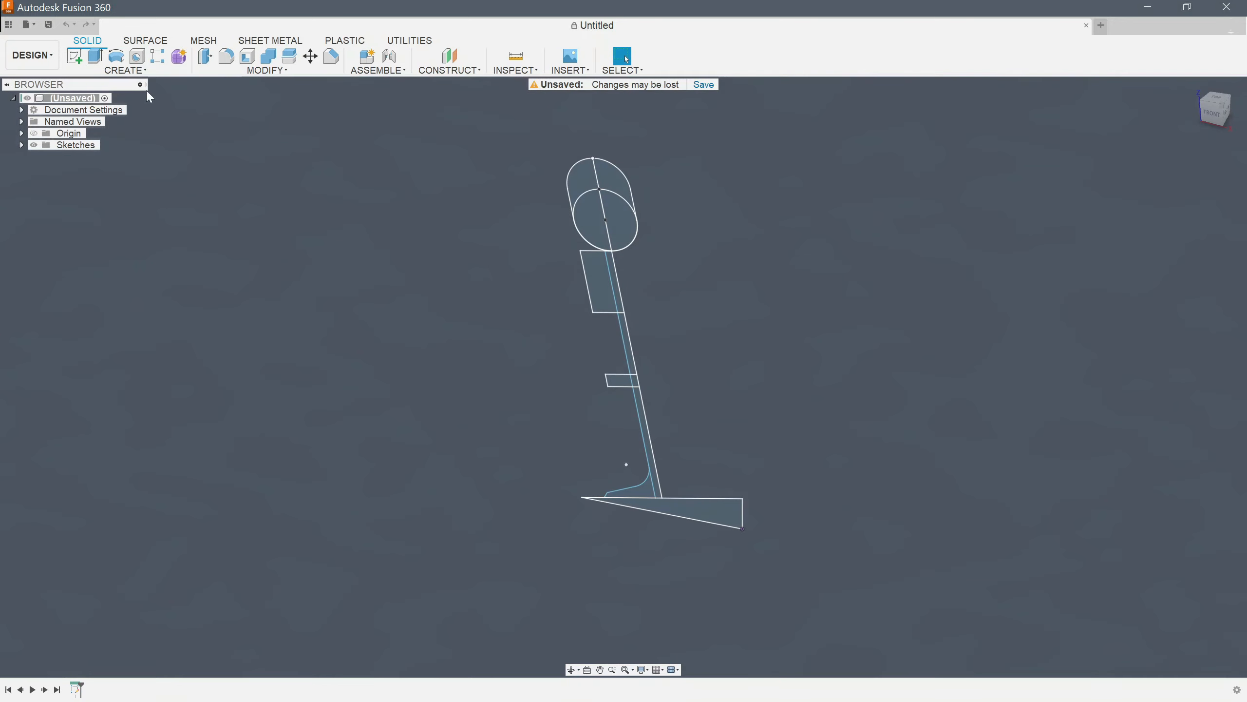
{"action": "left_click", "coordinate": [116, 55]}
{"action": "left_click", "coordinate": [657, 486]}
{"action": "left_click", "coordinate": [657, 486]}
{"action": "left_click", "coordinate": [637, 381]}
{"action": "left_click", "coordinate": [631, 362]}
{"action": "left_click", "coordinate": [620, 301]}
{"action": "left_click", "coordinate": [1172, 175]}
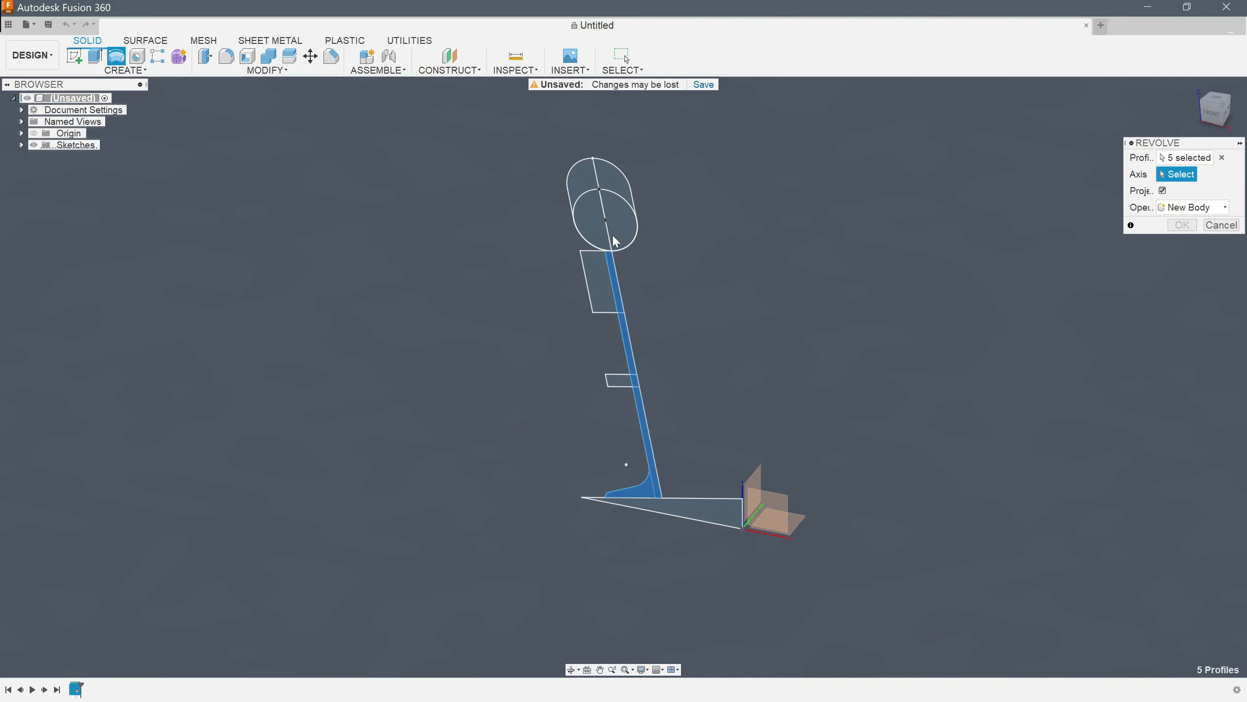
{"action": "left_click", "coordinate": [612, 240]}
{"action": "left_click", "coordinate": [1194, 257]}
{"action": "left_click", "coordinate": [1188, 334]}
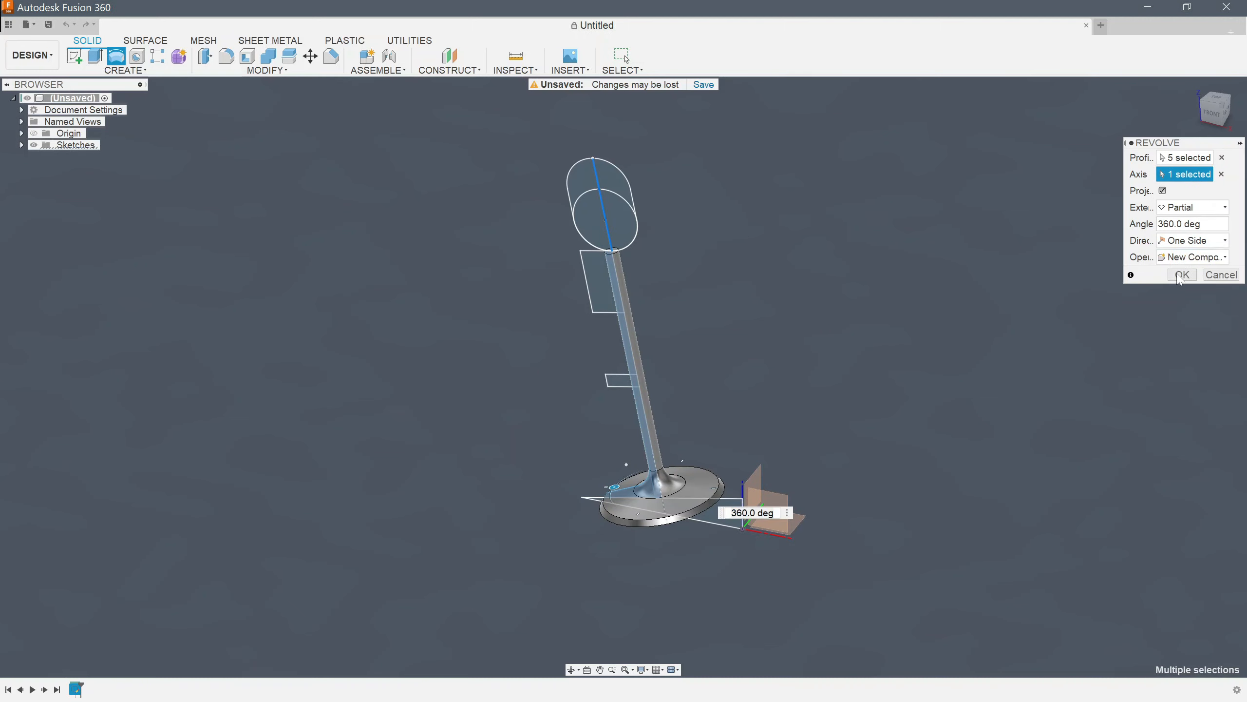
{"action": "left_click", "coordinate": [1181, 275]}
Show the sketch again and hide the revolved base and shaft component.
{"action": "left_click", "coordinate": [21, 144]}
{"action": "left_click", "coordinate": [42, 156]}
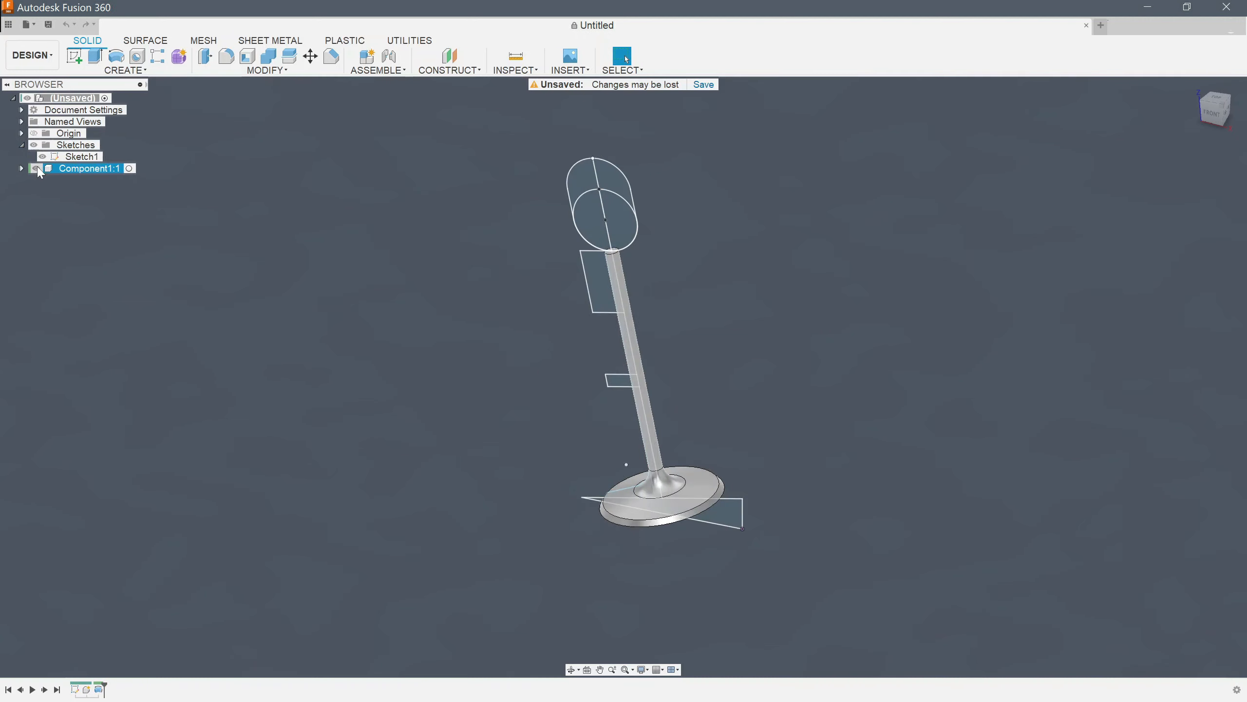
{"action": "left_click", "coordinate": [36, 168]}
Revolve the two profiles of the upper rectangle 360 degrees about the shaft's center line as a new body.
{"action": "left_click", "coordinate": [121, 57]}
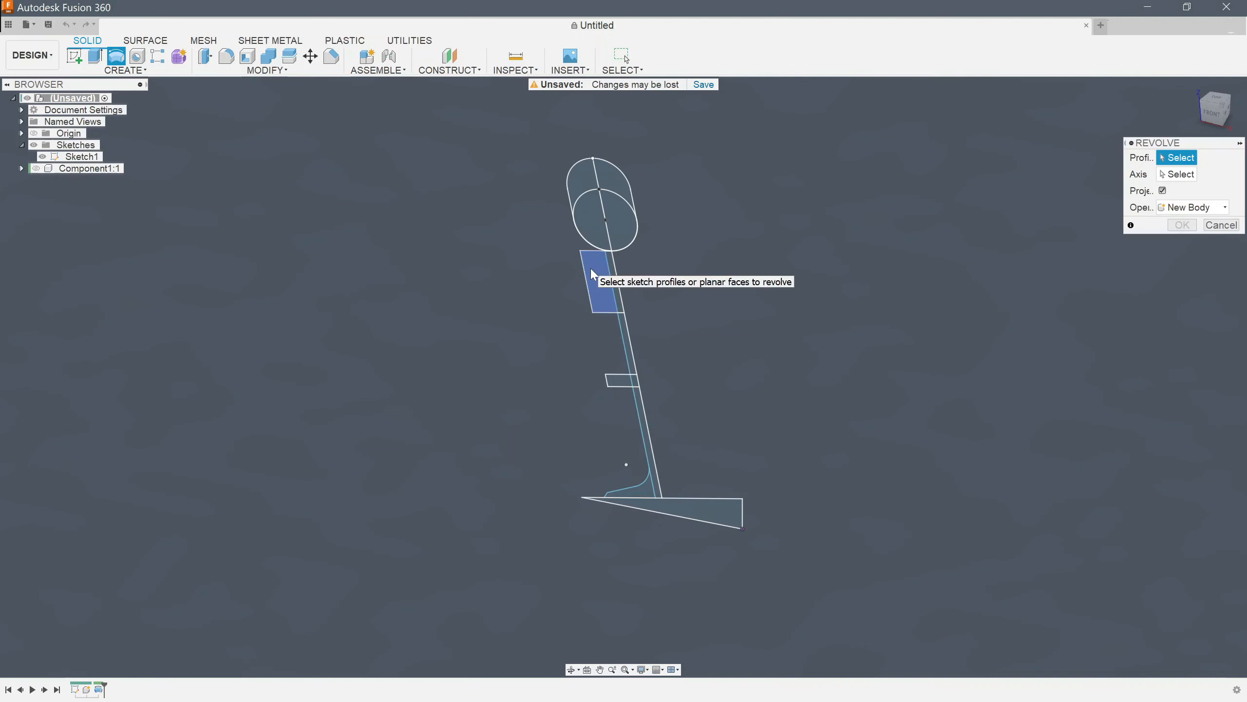
{"action": "left_click", "coordinate": [593, 274]}
{"action": "left_click", "coordinate": [614, 278]}
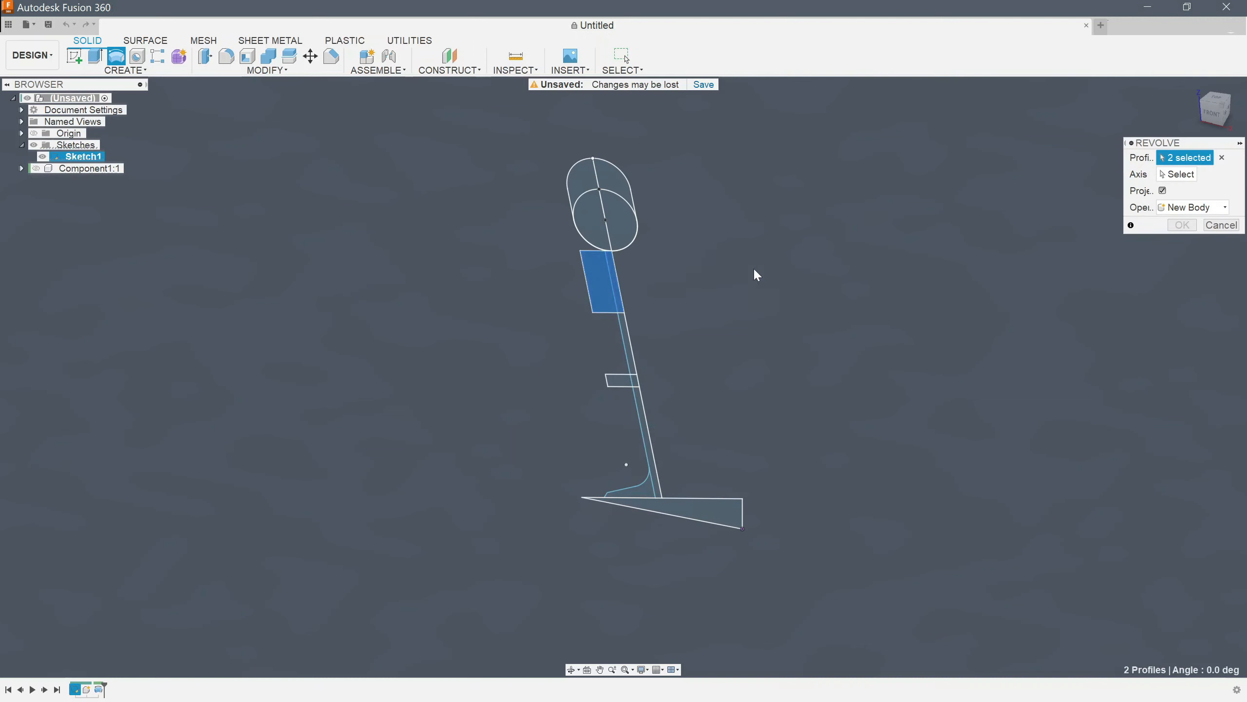
{"action": "left_click", "coordinate": [1179, 180]}
{"action": "left_click", "coordinate": [620, 284]}
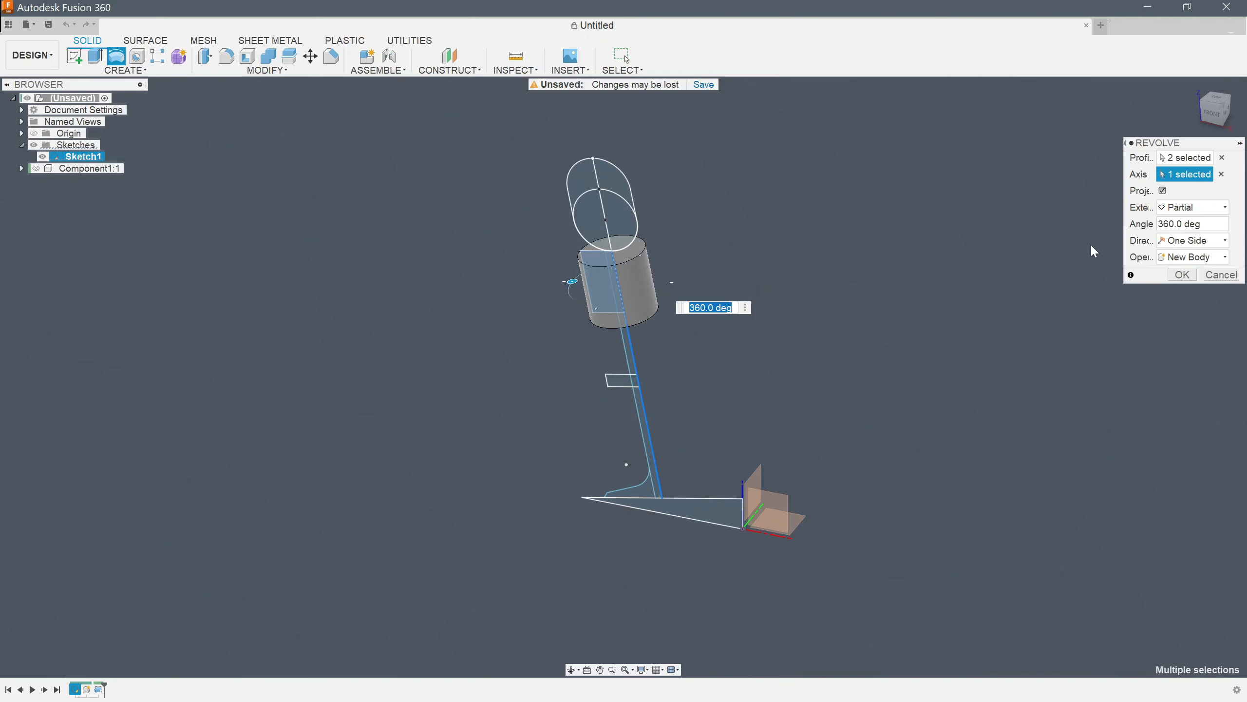
{"action": "left_click", "coordinate": [1187, 276]}
Revolve the small middle rectangle 360 degrees about the shaft's center line as a new body.
{"action": "left_click", "coordinate": [116, 56]}
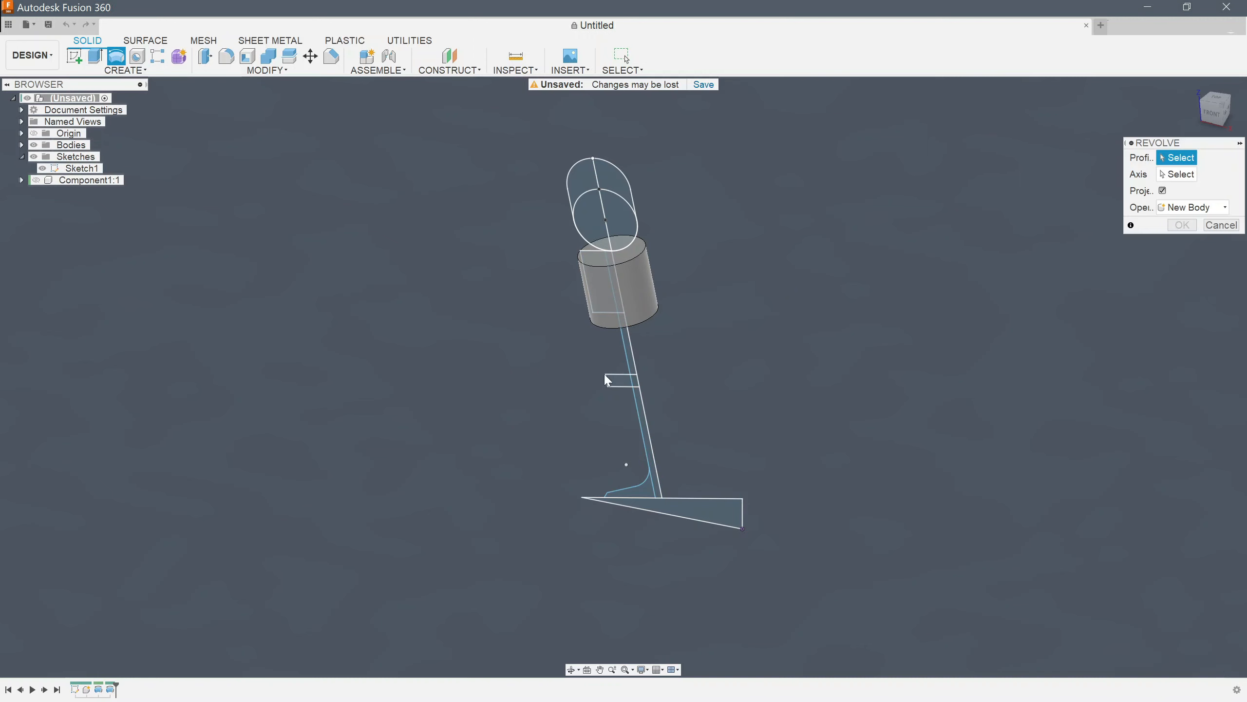
{"action": "left_click", "coordinate": [621, 381]}
{"action": "left_click", "coordinate": [641, 408]}
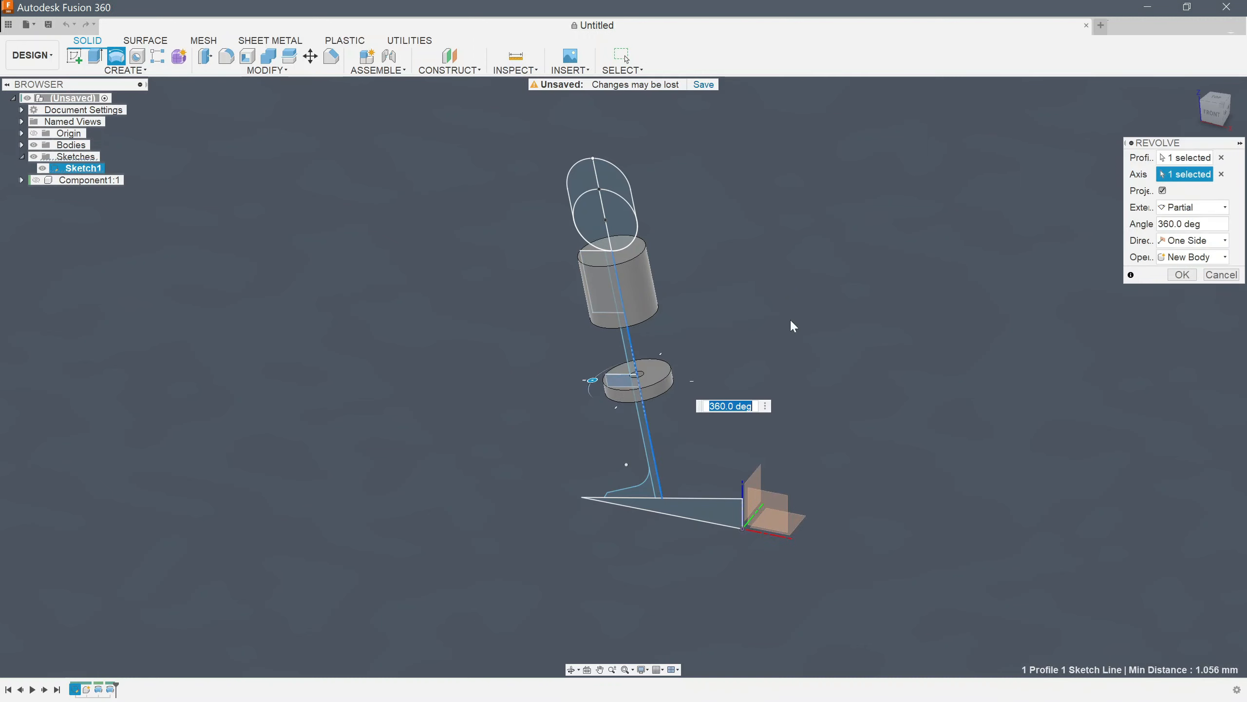
{"action": "left_click", "coordinate": [1182, 275]}
Start a coil on the lower collar's upper face, centered on the shaft, with a 7 mm diameter.
{"action": "left_click", "coordinate": [125, 71]}
{"action": "left_click", "coordinate": [83, 329]}
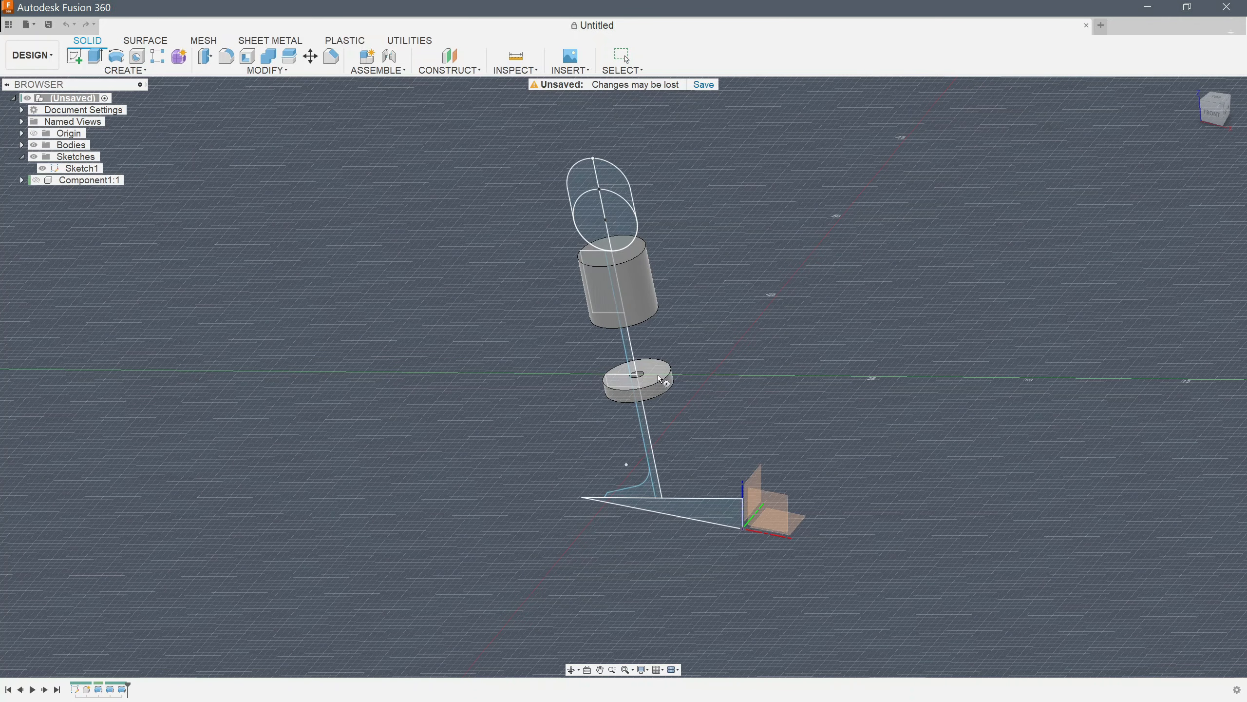
{"action": "left_click", "coordinate": [660, 380]}
{"action": "left_click", "coordinate": [640, 376]}
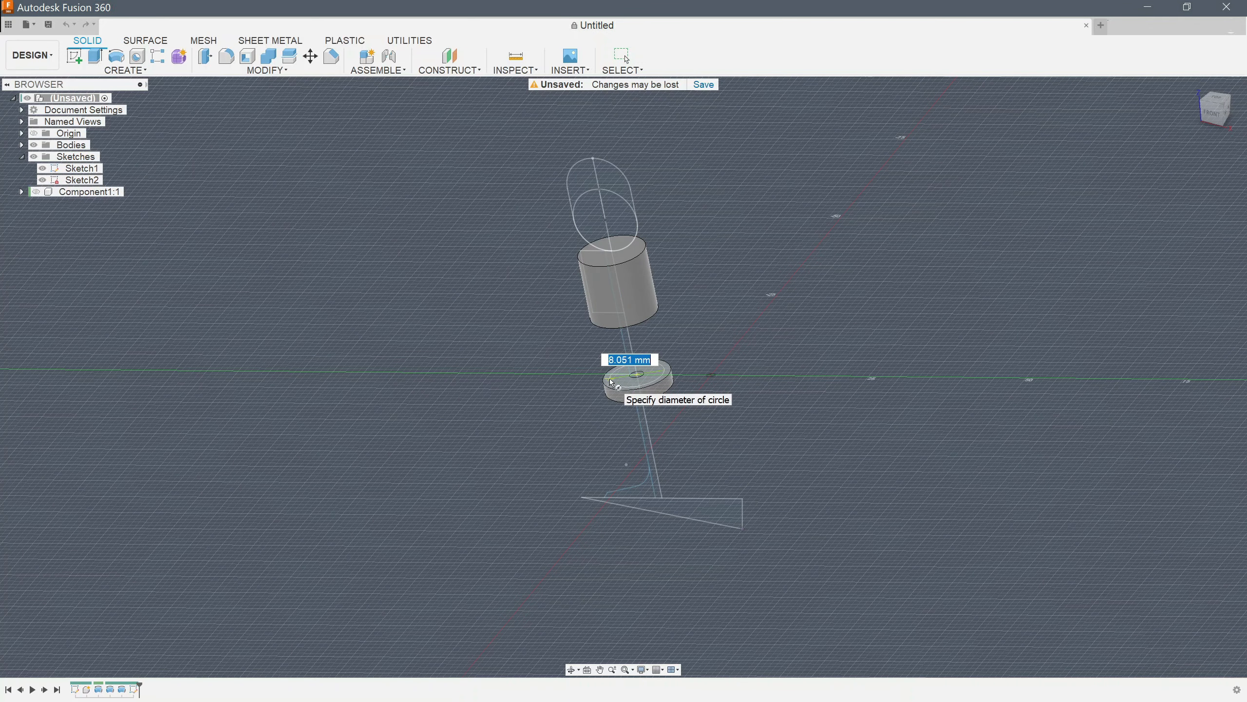
{"action": "key", "text": "Return"}
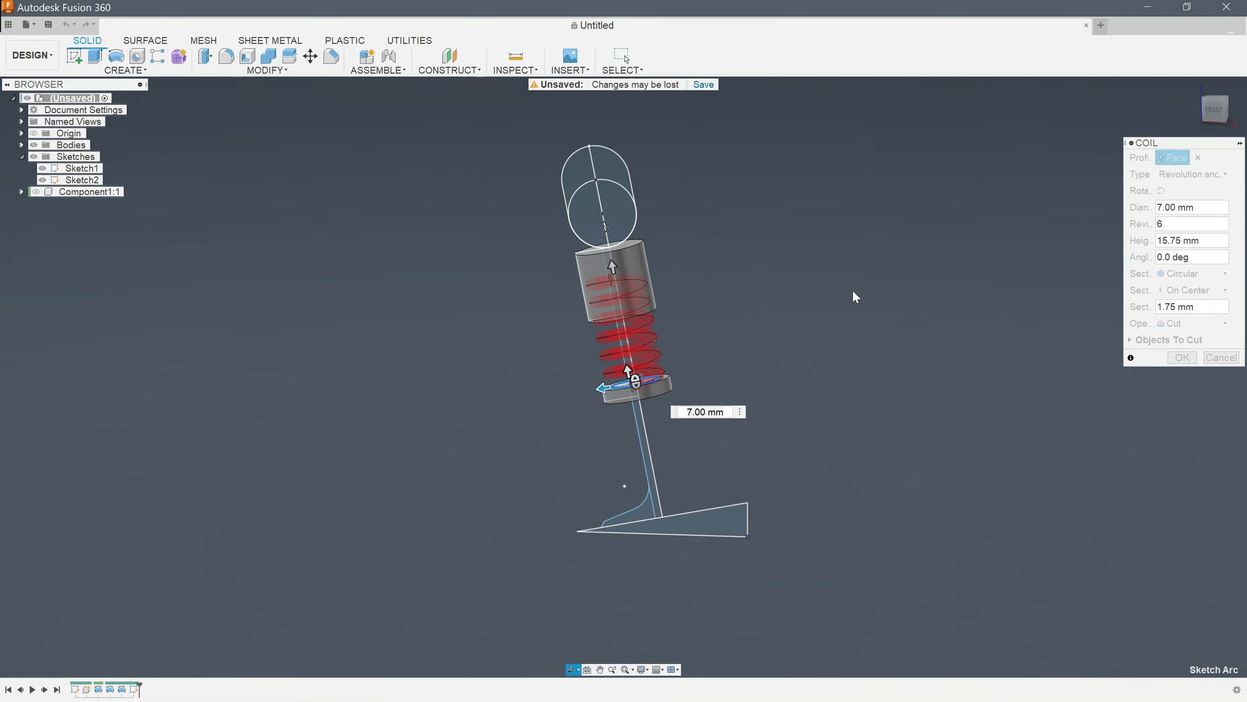
Create the coil as a new body with 5 revolutions, 11 mm height and a 1.3 mm circular section.
{"action": "left_click", "coordinate": [1144, 242]}
{"action": "type", "text": "11"}
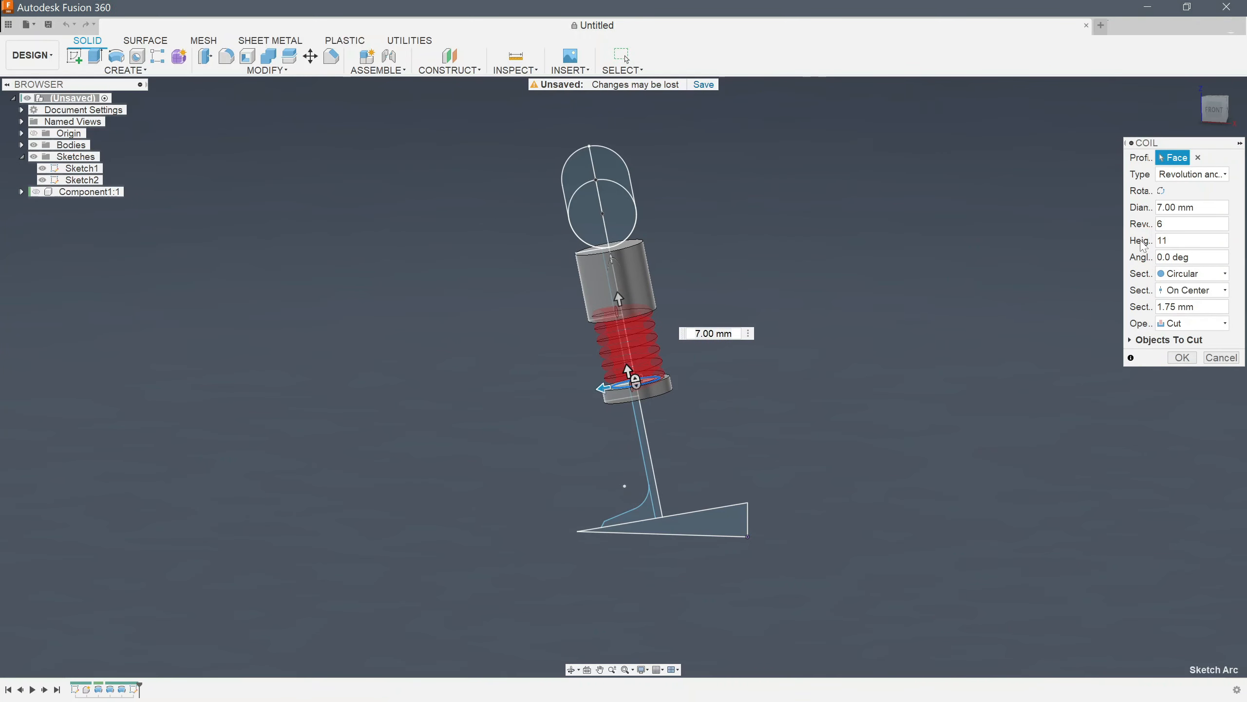
{"action": "left_click", "coordinate": [1154, 308]}
{"action": "left_click", "coordinate": [1193, 323]}
{"action": "left_click", "coordinate": [1184, 383]}
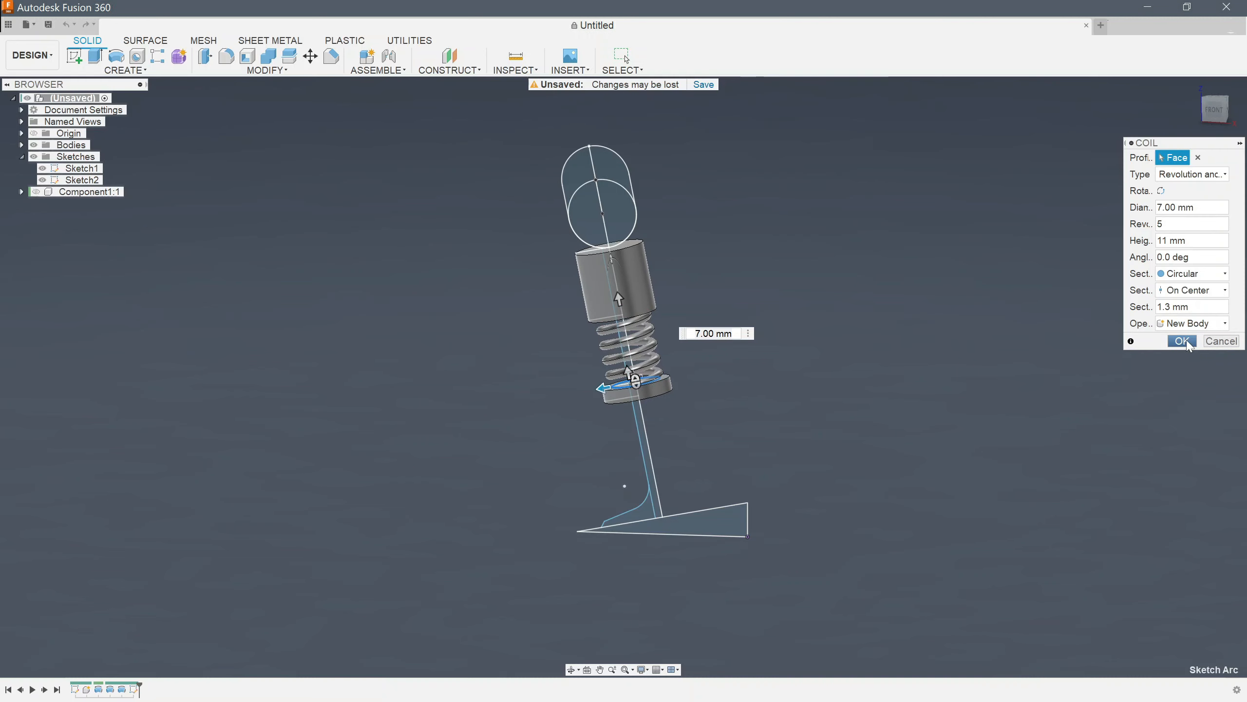
{"action": "left_click", "coordinate": [1182, 341]}
Extrude the two lower circle profiles of the head symmetrically by 8 mm as a new component.
{"action": "mouse_move", "coordinate": [1159, 343]}
{"action": "middle_mouse_down", "text": "shift"}
{"action": "mouse_move", "coordinate": [906, 365]}
{"action": "mouse_move", "coordinate": [879, 349]}
{"action": "middle_mouse_up", "text": "shift"}
{"action": "left_click", "coordinate": [95, 55]}
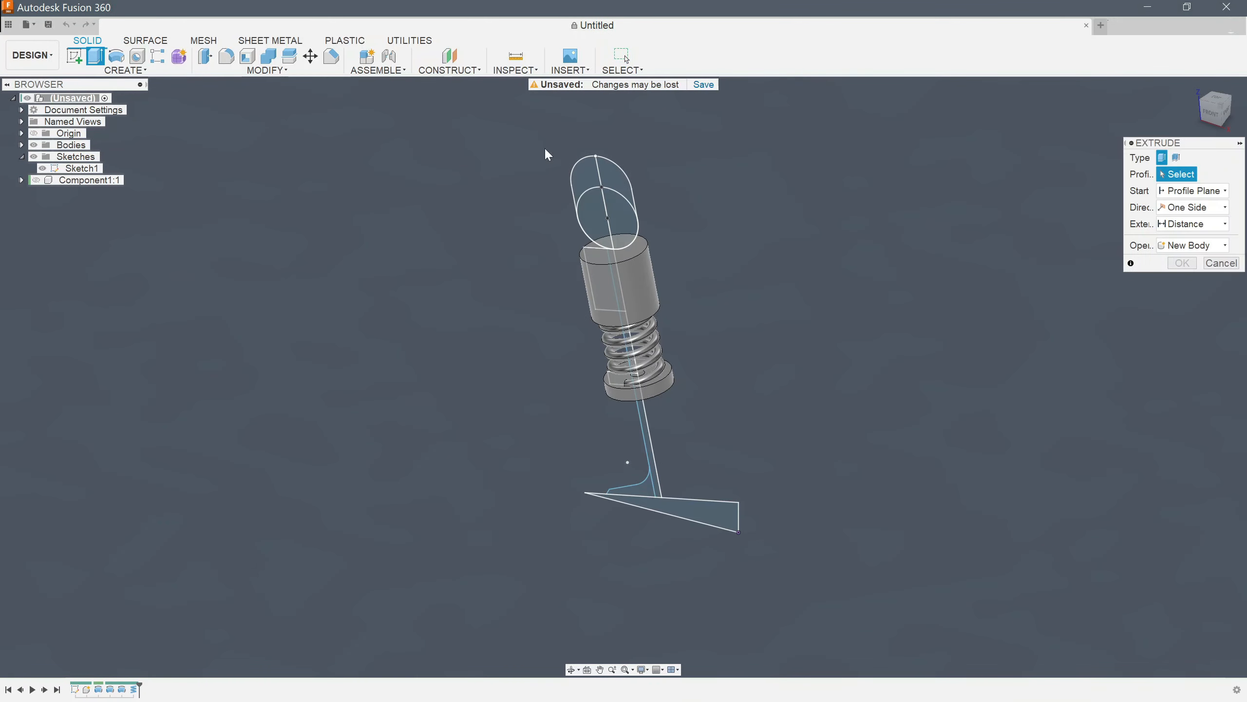
{"action": "left_click", "coordinate": [615, 213]}
{"action": "left_click", "coordinate": [616, 213]}
{"action": "left_click", "coordinate": [1193, 209]}
{"action": "left_click", "coordinate": [1187, 259]}
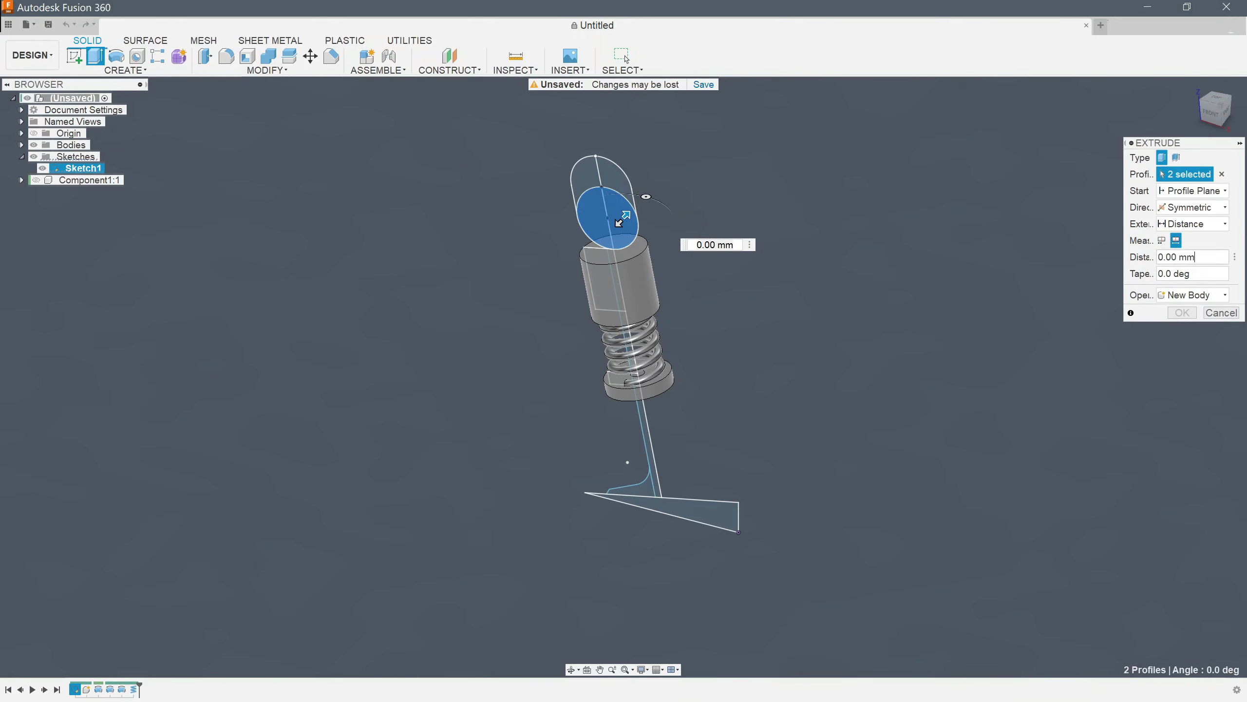
{"action": "type", "text": "8"}
{"action": "left_click", "coordinate": [1193, 295]}
{"action": "left_click", "coordinate": [1185, 371]}
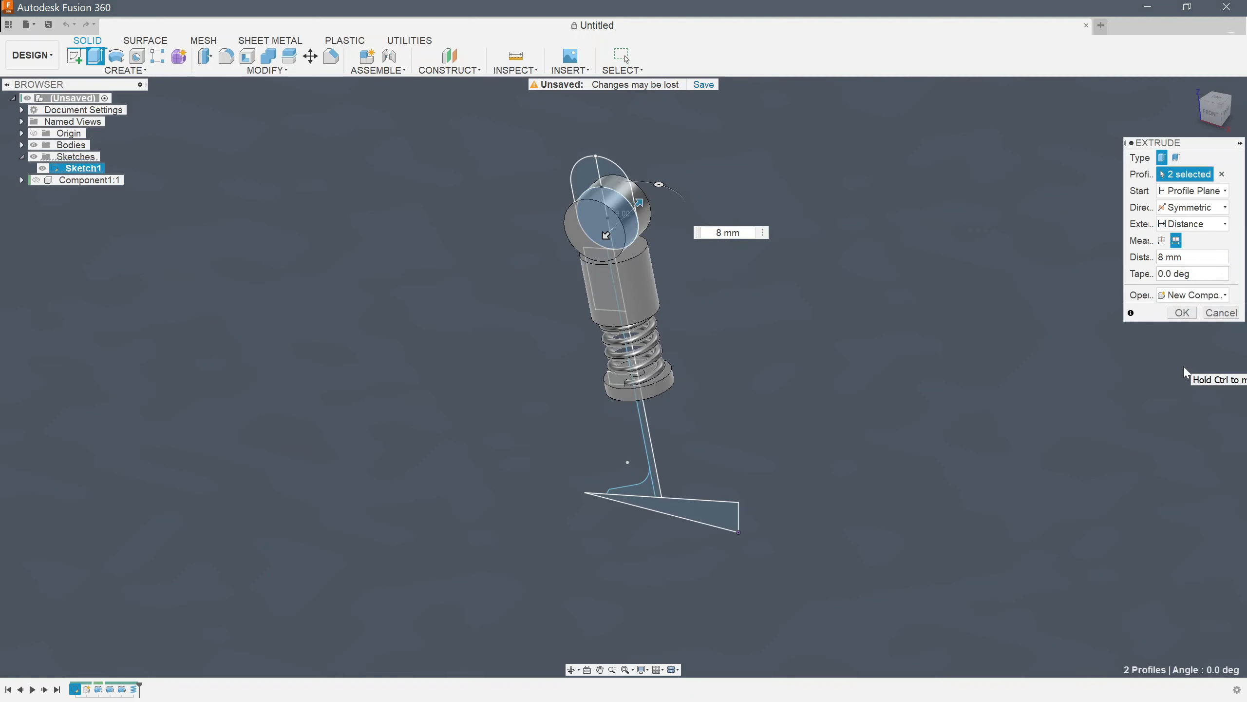
{"action": "left_click", "coordinate": [1182, 313]}
Extrude the two remaining upper lobe profiles of the head symmetrically about the sketch plane to complete the cam.
{"action": "key", "text": "s"}
{"action": "left_click", "coordinate": [664, 209]}
{"action": "left_click", "coordinate": [586, 178]}
{"action": "left_click", "coordinate": [613, 171]}
{"action": "left_click", "coordinate": [1179, 208]}
{"action": "left_click", "coordinate": [1185, 252]}
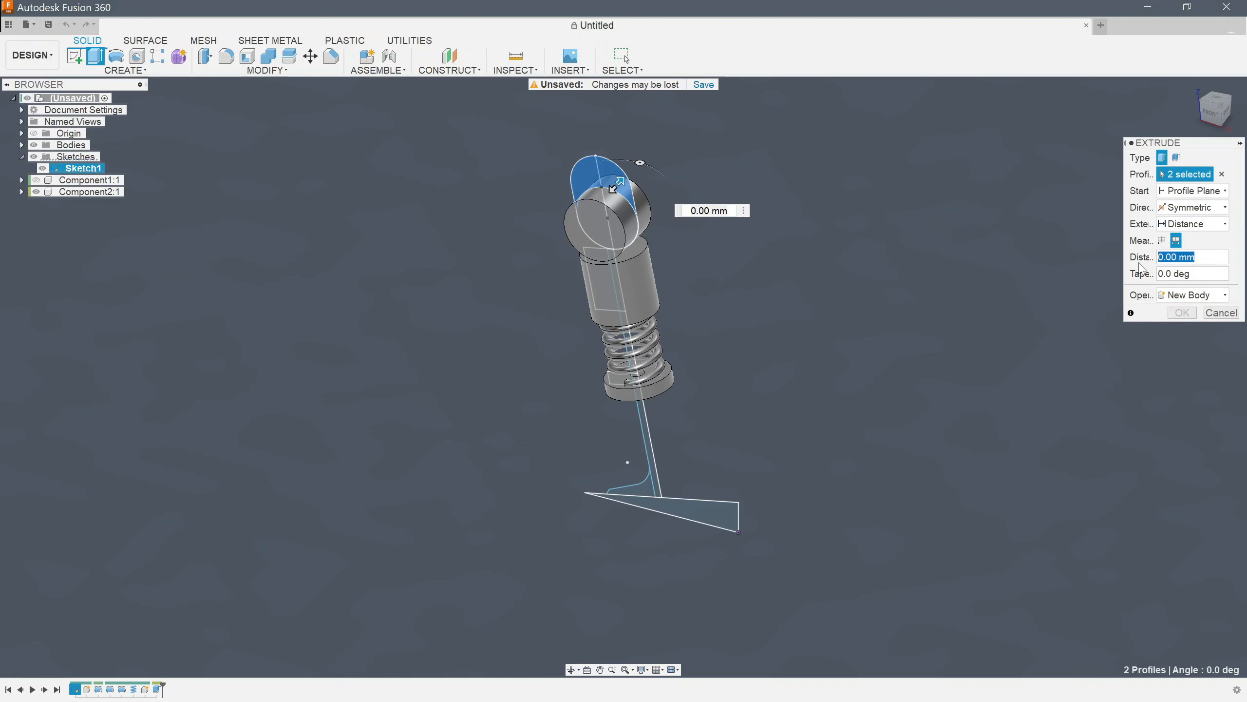
{"action": "type", "text": "8"}
{"action": "left_click", "coordinate": [1184, 314]}
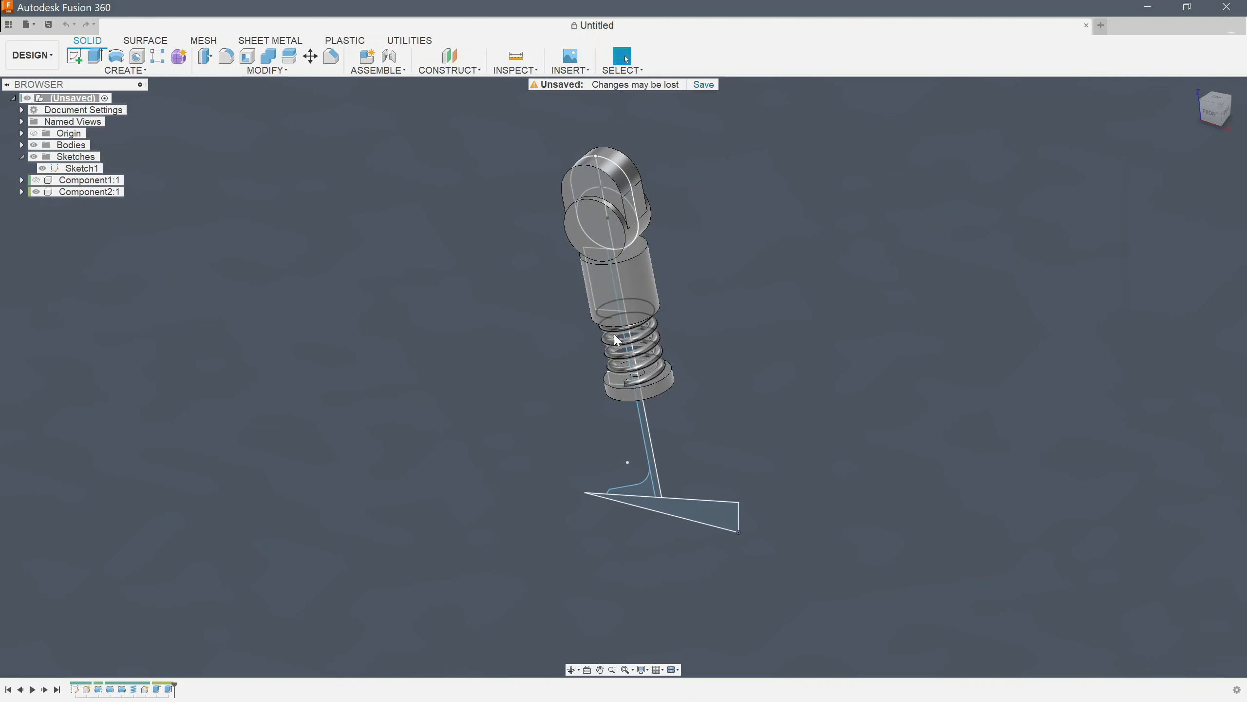
Hide the lower collar, the spring and the cam component, and show the base and shaft component.
{"action": "left_click", "coordinate": [21, 144]}
{"action": "left_click", "coordinate": [36, 228]}
{"action": "left_click", "coordinate": [35, 228]}
{"action": "left_click", "coordinate": [42, 168]}
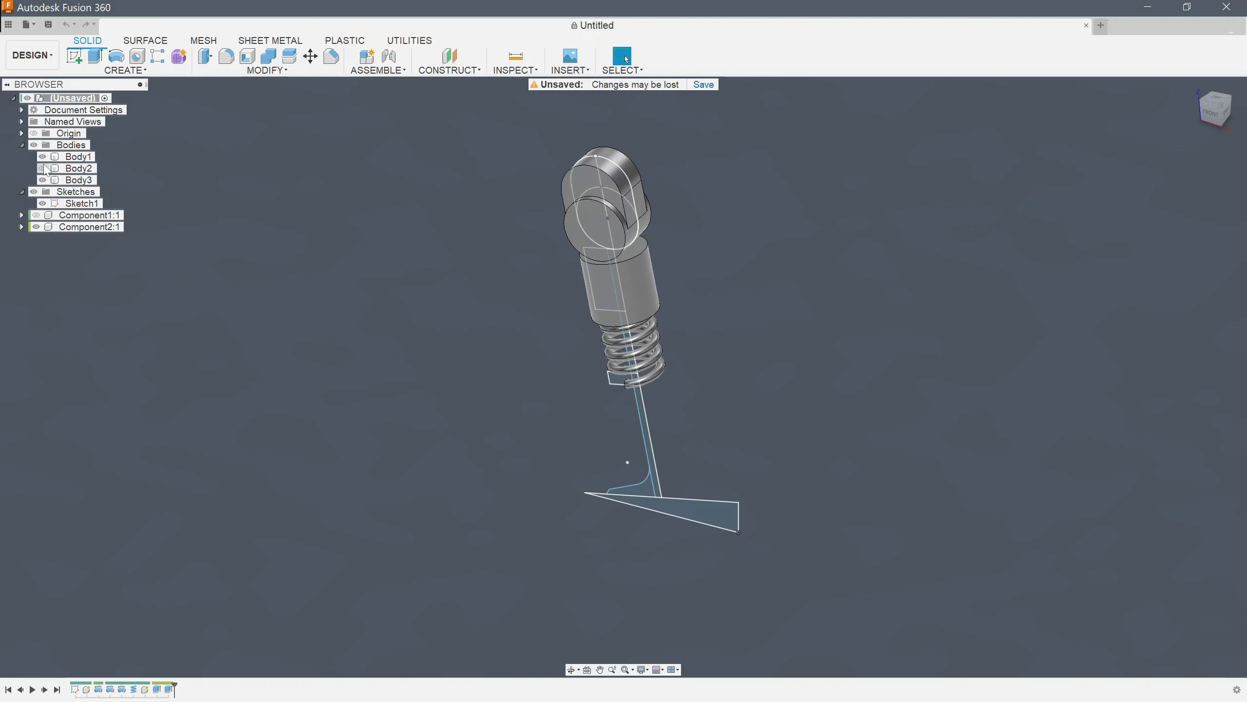
{"action": "left_click", "coordinate": [36, 227]}
{"action": "left_click", "coordinate": [36, 215]}
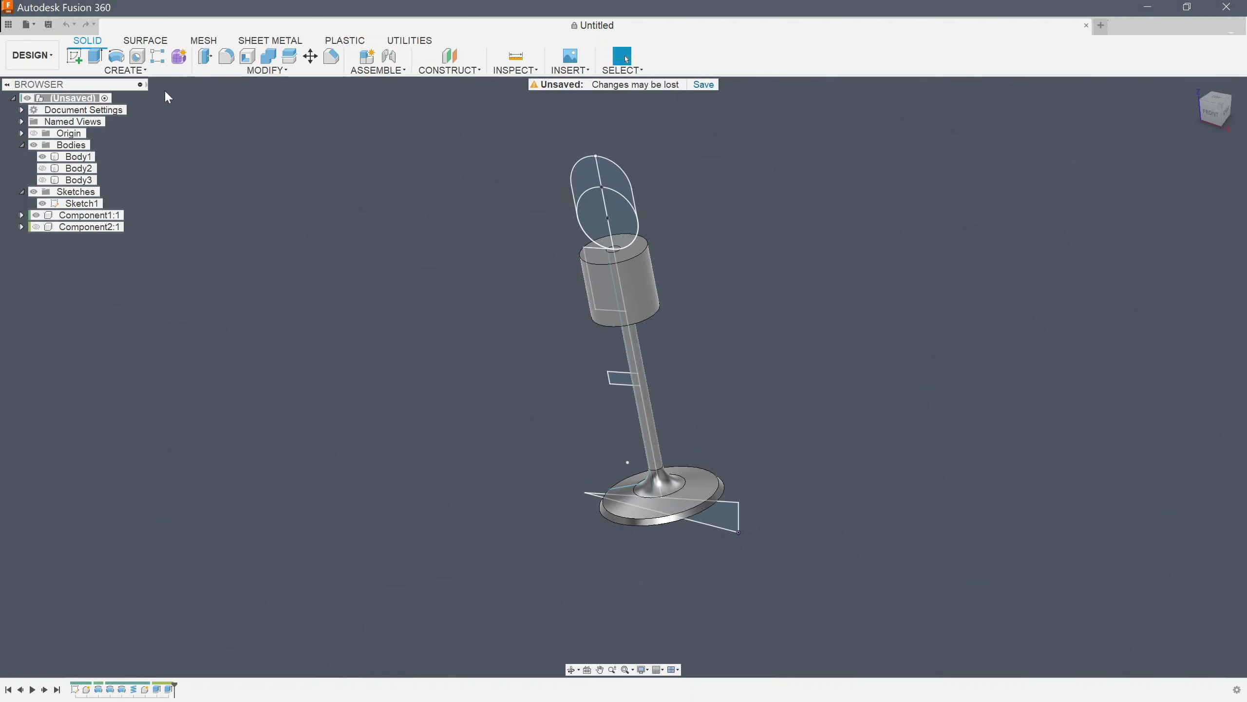
Combine the shaft and the upper cylinder into a single body.
{"action": "left_click", "coordinate": [268, 56]}
{"action": "left_click", "coordinate": [643, 402]}
{"action": "left_click", "coordinate": [637, 301]}
{"action": "left_click", "coordinate": [1181, 241]}
Hide the shaft component, show the lower collar and combine it with the spring.
{"action": "left_click", "coordinate": [36, 203]}
{"action": "left_click", "coordinate": [43, 156]}
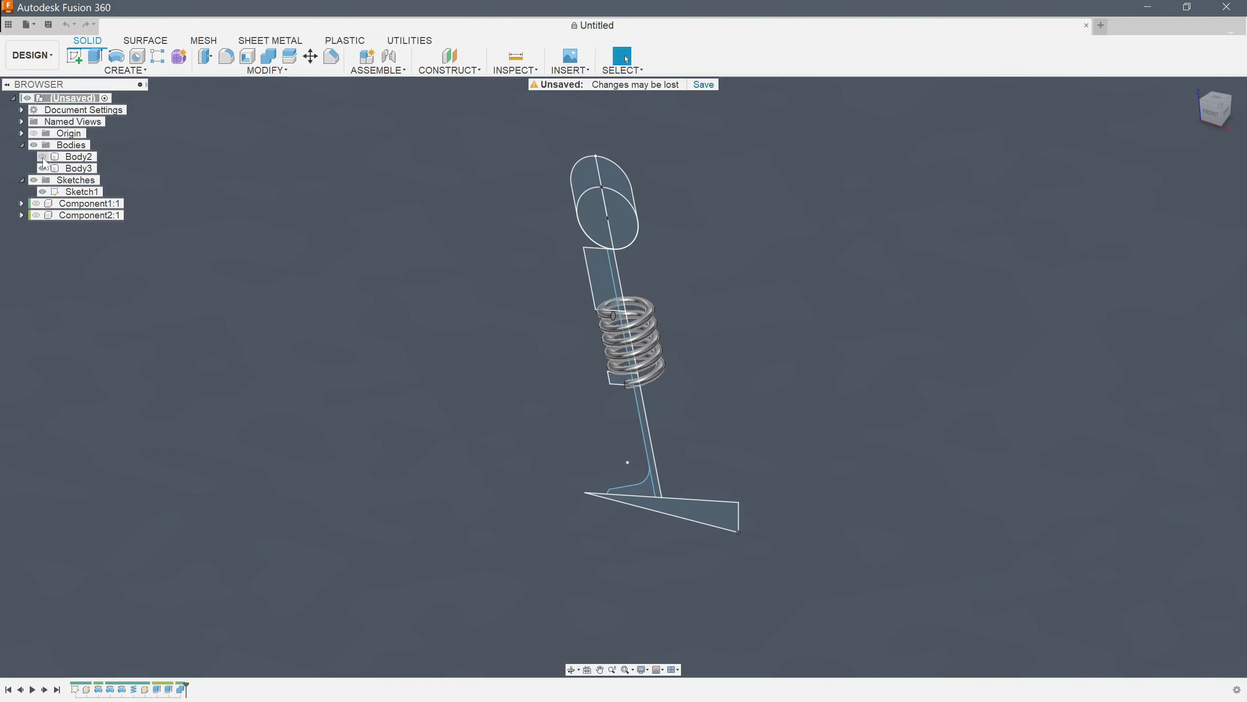
{"action": "left_click", "coordinate": [269, 66]}
{"action": "left_click", "coordinate": [639, 390]}
{"action": "left_click", "coordinate": [633, 325]}
{"action": "left_click", "coordinate": [1182, 242]}
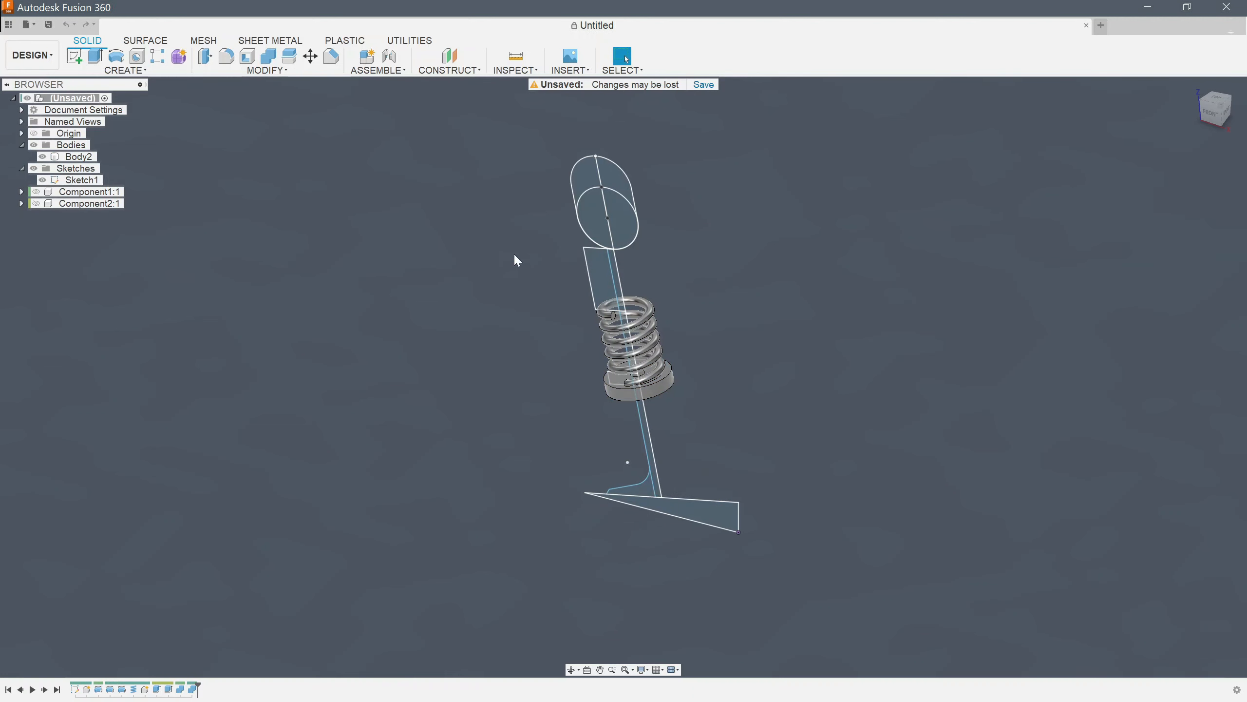
Hide the sketches and create a component from the combined spring and collar body.
{"action": "left_click", "coordinate": [34, 169]}
{"action": "right_click", "coordinate": [59, 157]}
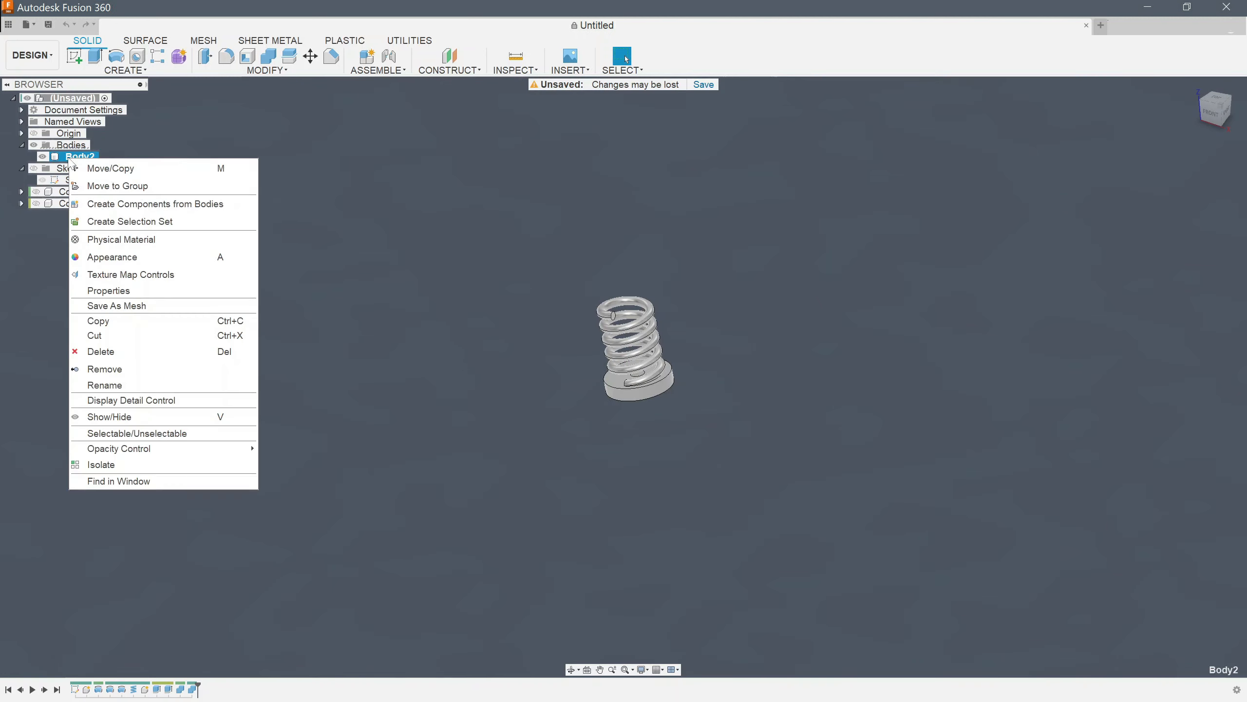
{"action": "left_click", "coordinate": [98, 203]}
Show the shaft component and the cam component again.
{"action": "left_click", "coordinate": [36, 168]}
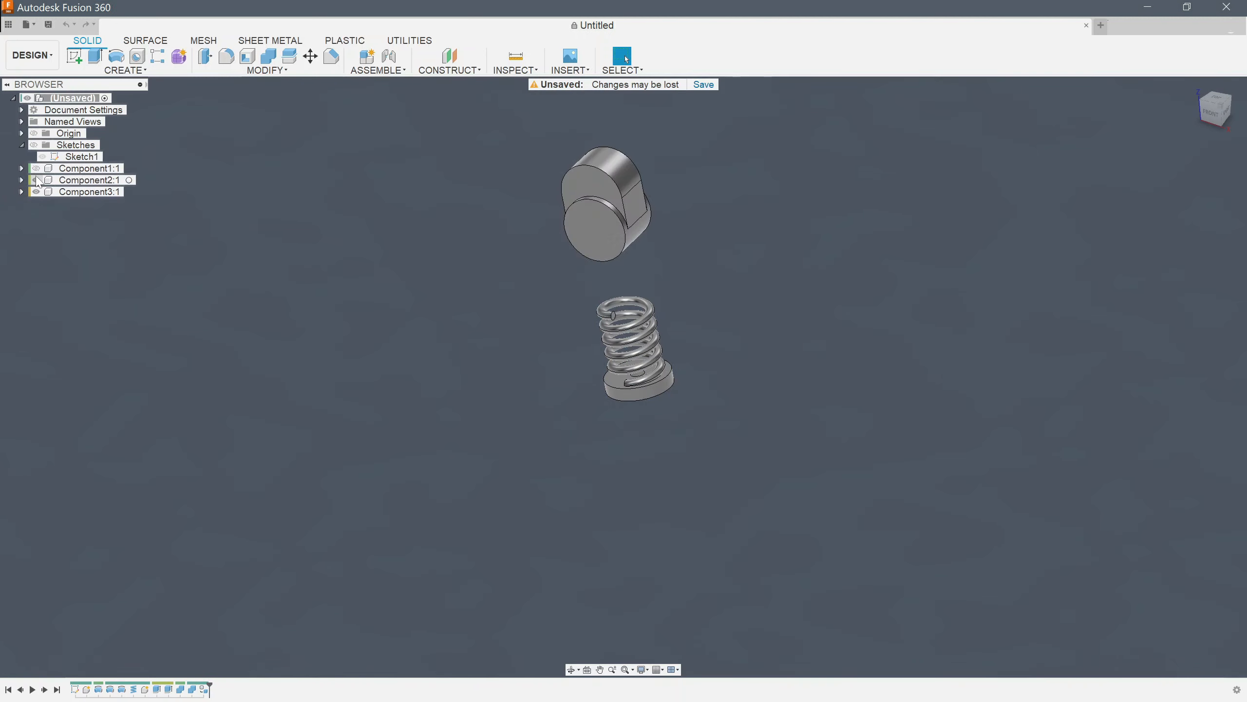
{"action": "left_click", "coordinate": [36, 180]}
{"action": "left_click", "coordinate": [40, 181]}
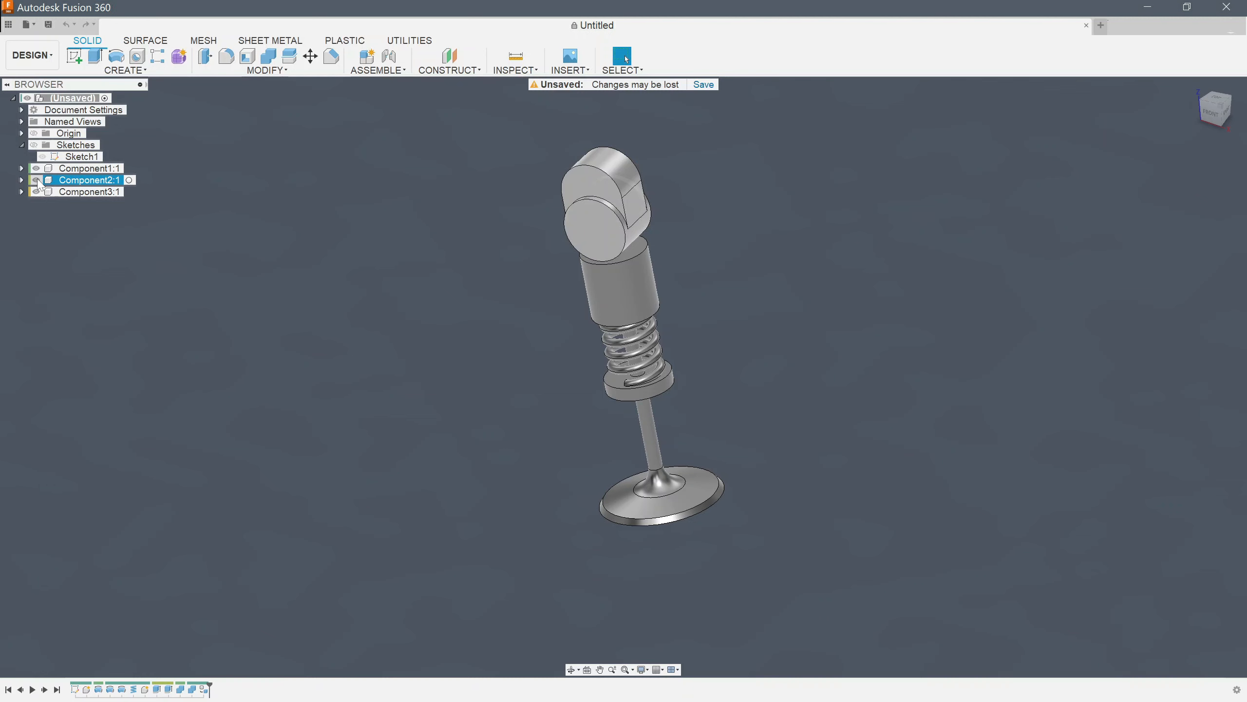
Mirror all three components about the vertical origin plane beside the valve assembly.
{"action": "left_click", "coordinate": [126, 70]}
{"action": "left_click", "coordinate": [99, 377]}
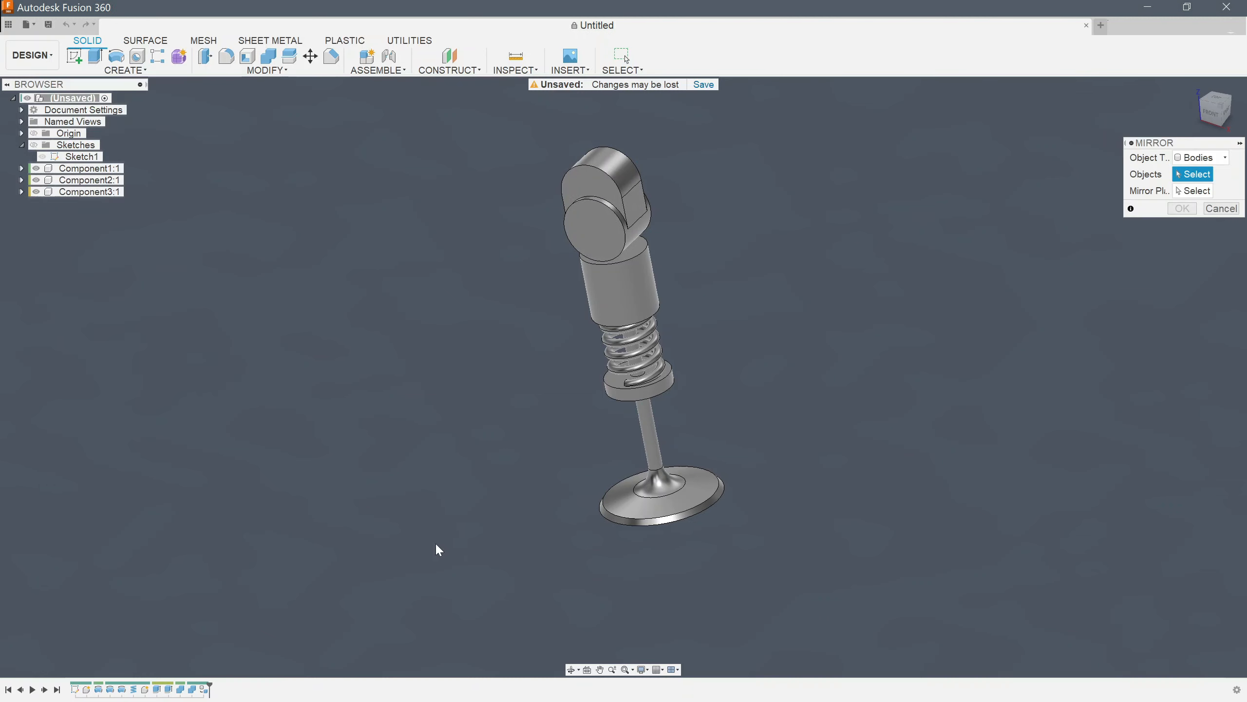
{"action": "left_click", "coordinate": [1201, 157]}
{"action": "left_click", "coordinate": [1129, 156]}
{"action": "left_click_drag", "start_coordinate": [456, 557], "coordinate": [778, 119]}
{"action": "left_click", "coordinate": [1193, 190]}
{"action": "left_click", "coordinate": [752, 496]}
{"action": "left_click", "coordinate": [1178, 211]}
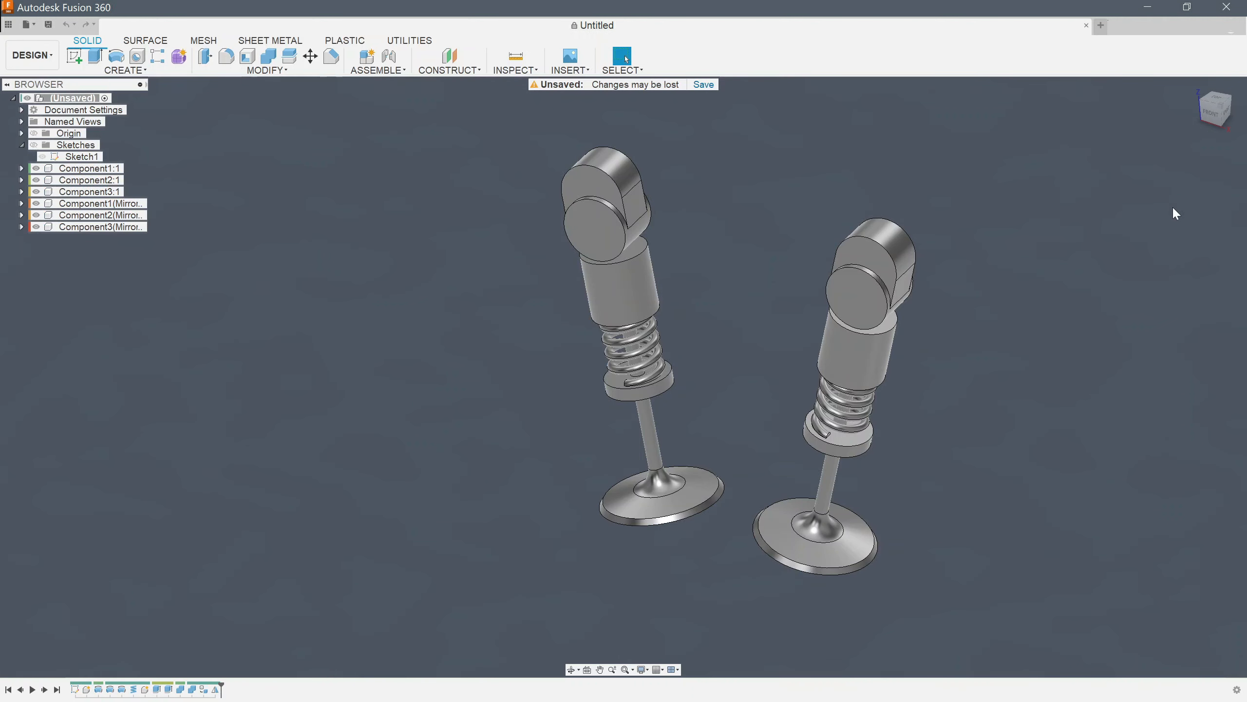
Apply Paint - Metallic (Silver) to the valve shafts, yellow metallic paint to the cams and Paint - Metallic (Green) to the springs.
{"action": "key", "text": "a"}
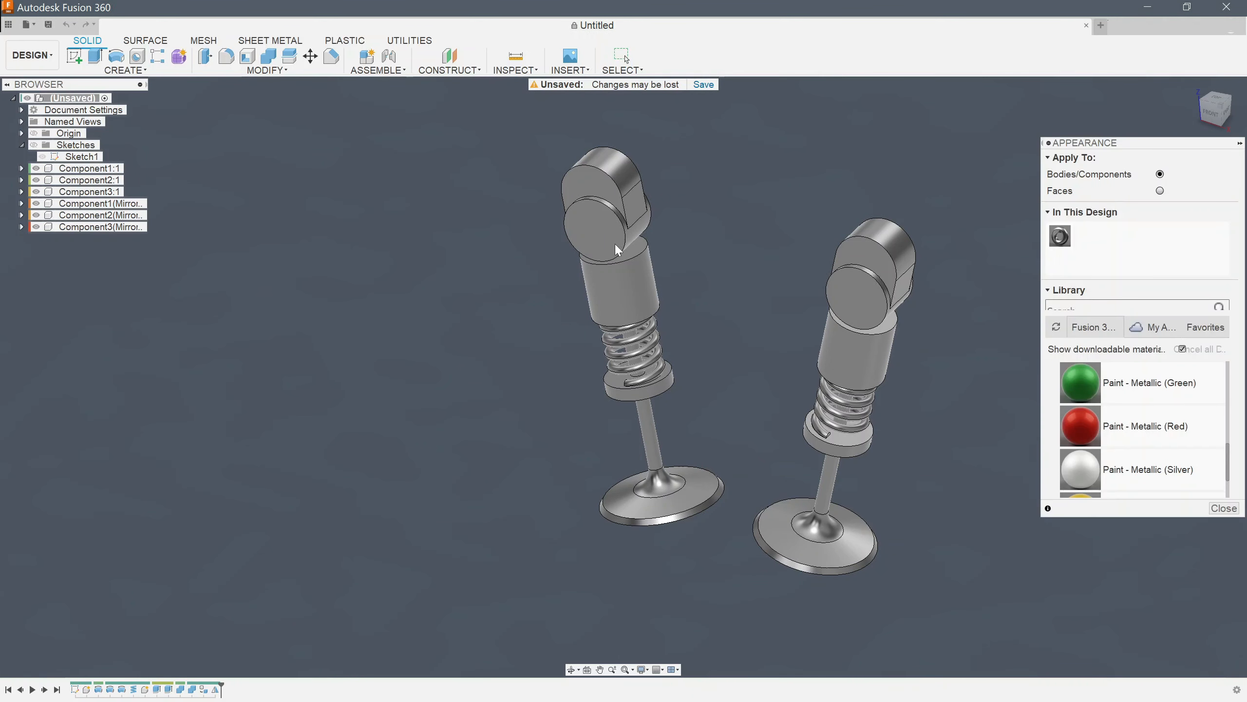
{"action": "mouse_move", "coordinate": [1081, 469]}
{"action": "left_mouse_down"}
{"action": "mouse_move", "coordinate": [802, 583]}
{"action": "mouse_move", "coordinate": [810, 540]}
{"action": "mouse_move", "coordinate": [687, 496]}
{"action": "left_mouse_up"}
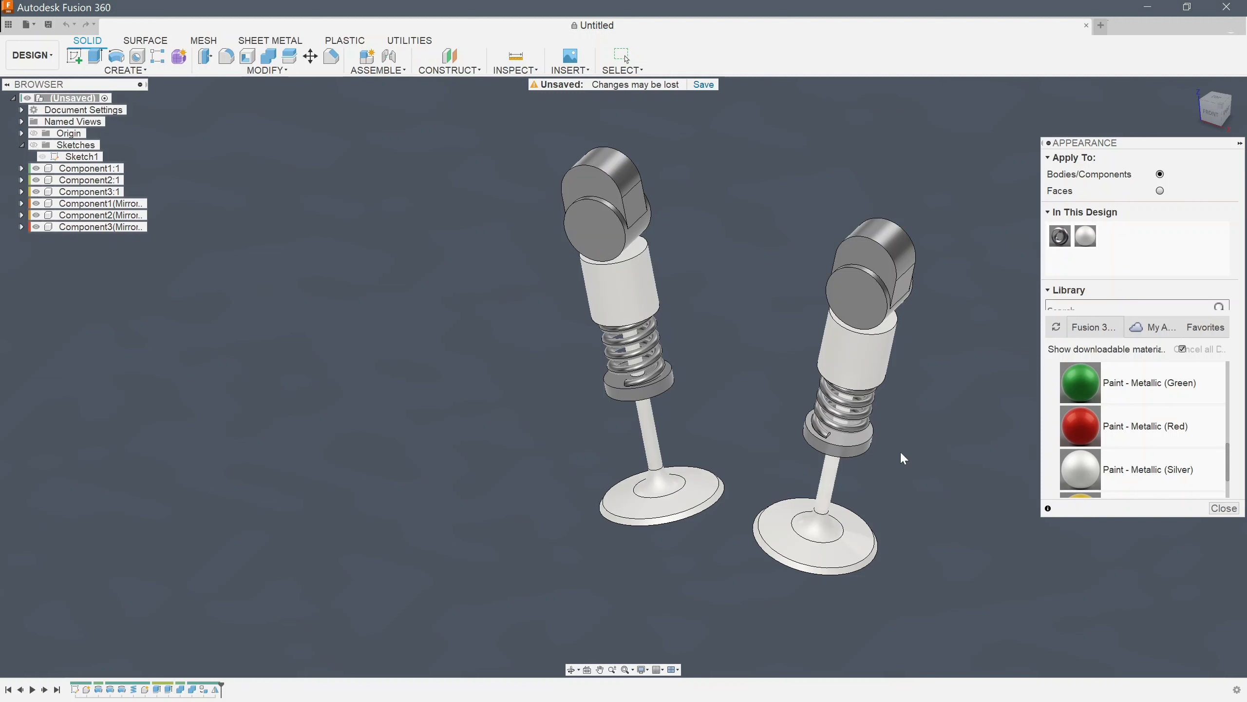
{"action": "scroll", "coordinate": [1122, 418], "scroll_direction": "down", "scroll_amount": 3}
{"action": "left_click_drag", "start_coordinate": [1085, 383], "coordinate": [883, 273]}
{"action": "left_click_drag", "start_coordinate": [1085, 384], "coordinate": [661, 364]}
{"action": "scroll", "coordinate": [1087, 373], "scroll_direction": "up", "scroll_amount": 3}
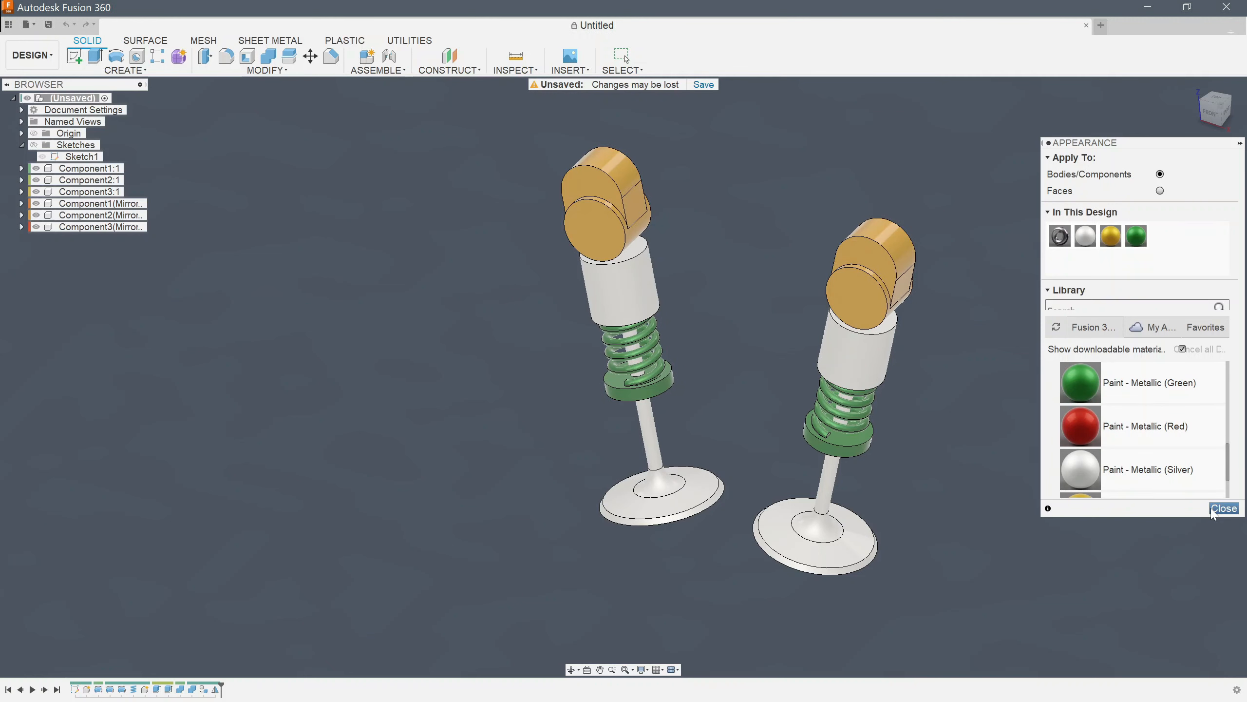
{"action": "left_click", "coordinate": [1224, 508]}
{"action": "left_click", "coordinate": [377, 70]}
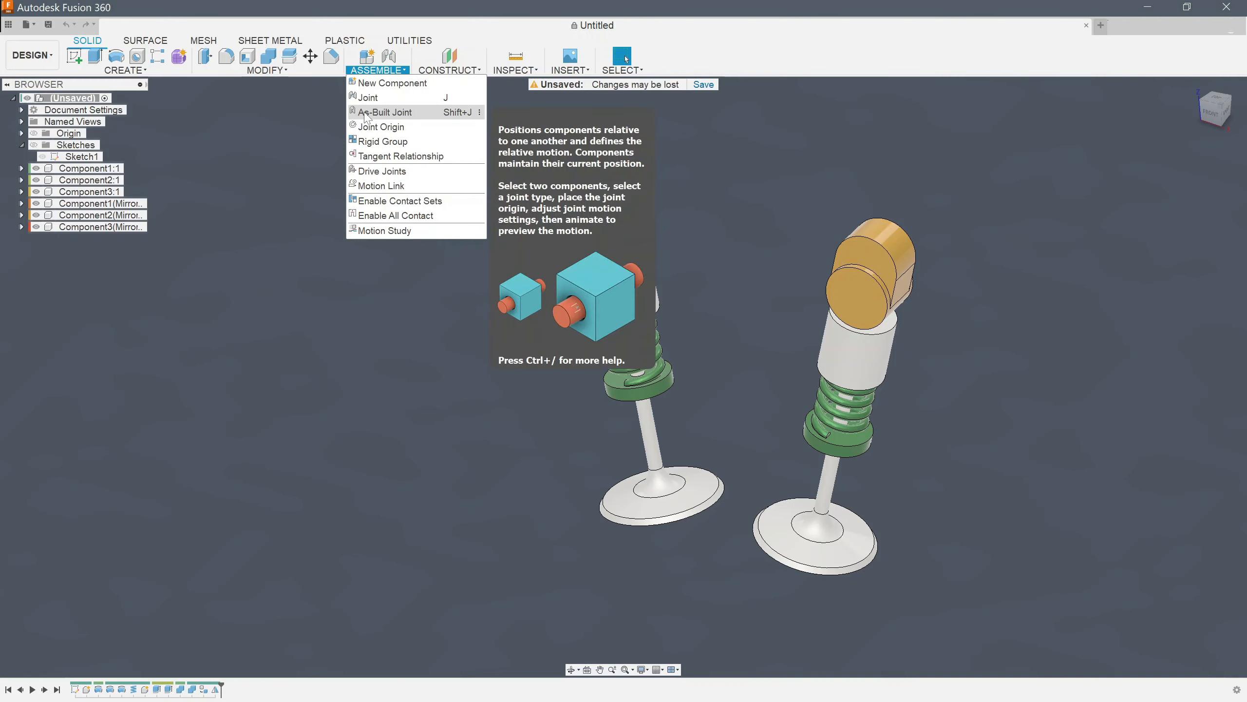
{"action": "left_click", "coordinate": [385, 112]}
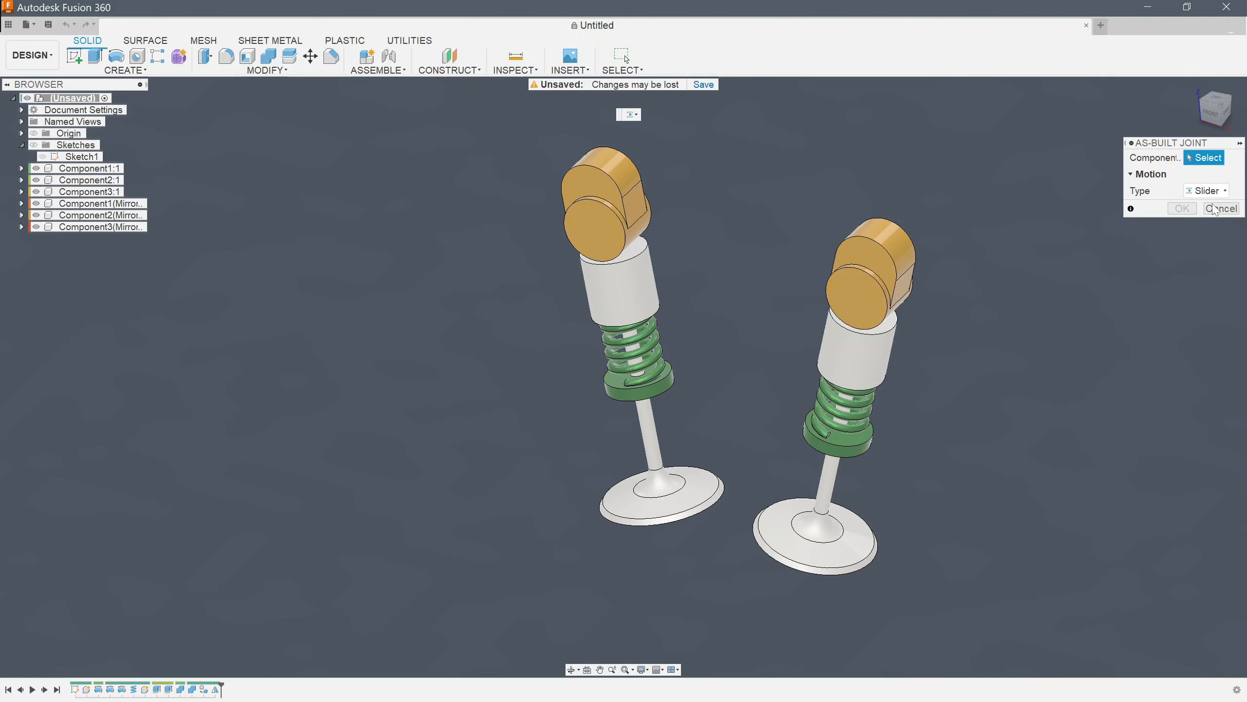
{"action": "key", "text": "Escape"}
Ground the spring and collar component and its mirrored copy.
{"action": "left_click", "coordinate": [614, 364]}
{"action": "right_click", "coordinate": [100, 191]}
{"action": "left_click", "coordinate": [133, 217]}
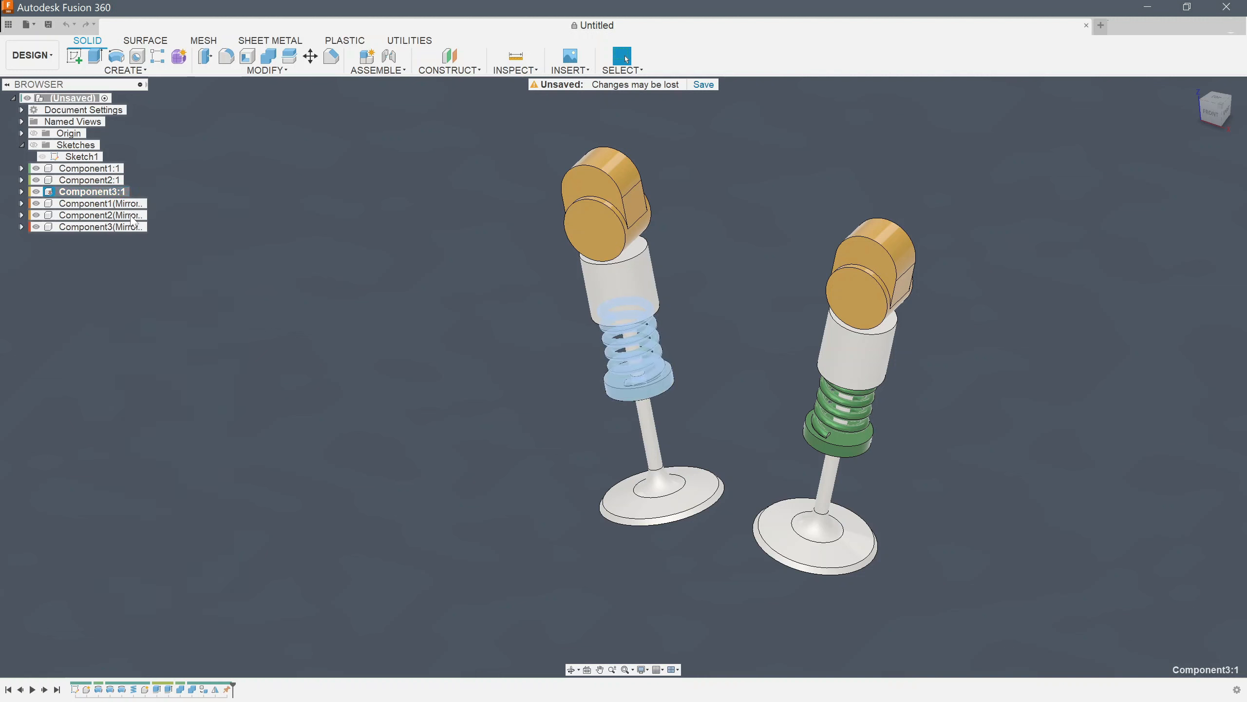
{"action": "left_click", "coordinate": [819, 430]}
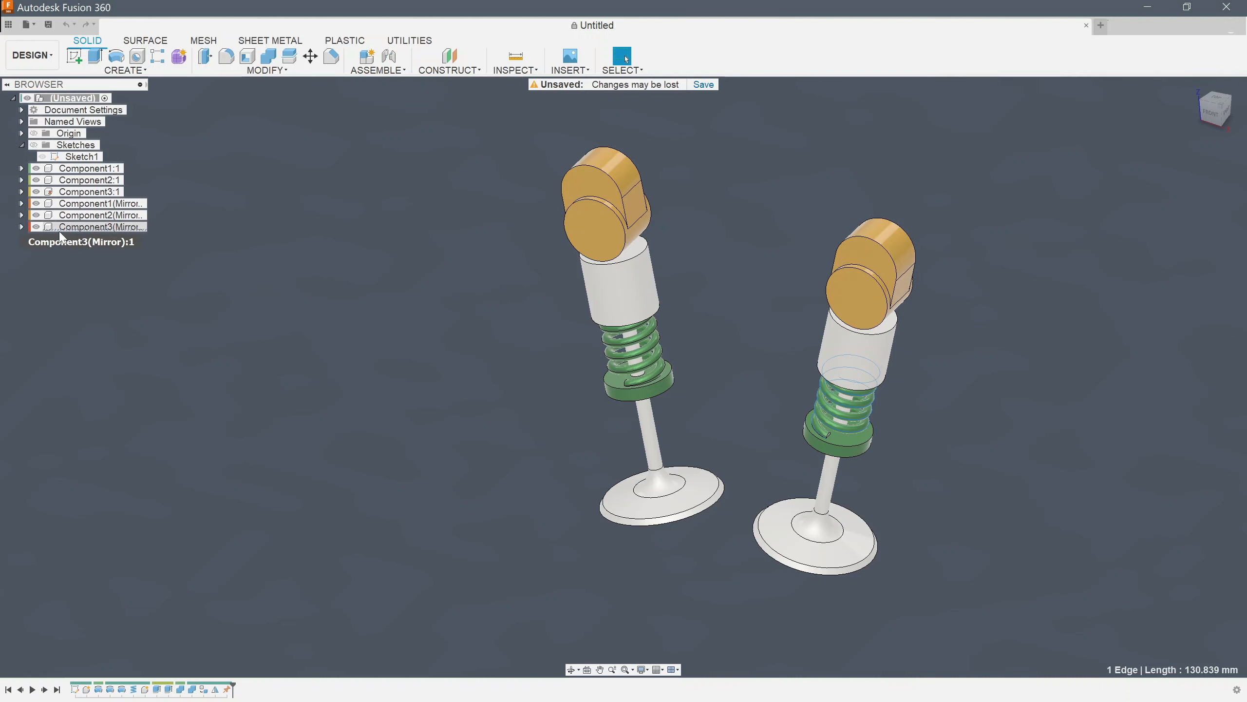
{"action": "right_click", "coordinate": [110, 227]}
{"action": "left_click", "coordinate": [135, 253]}
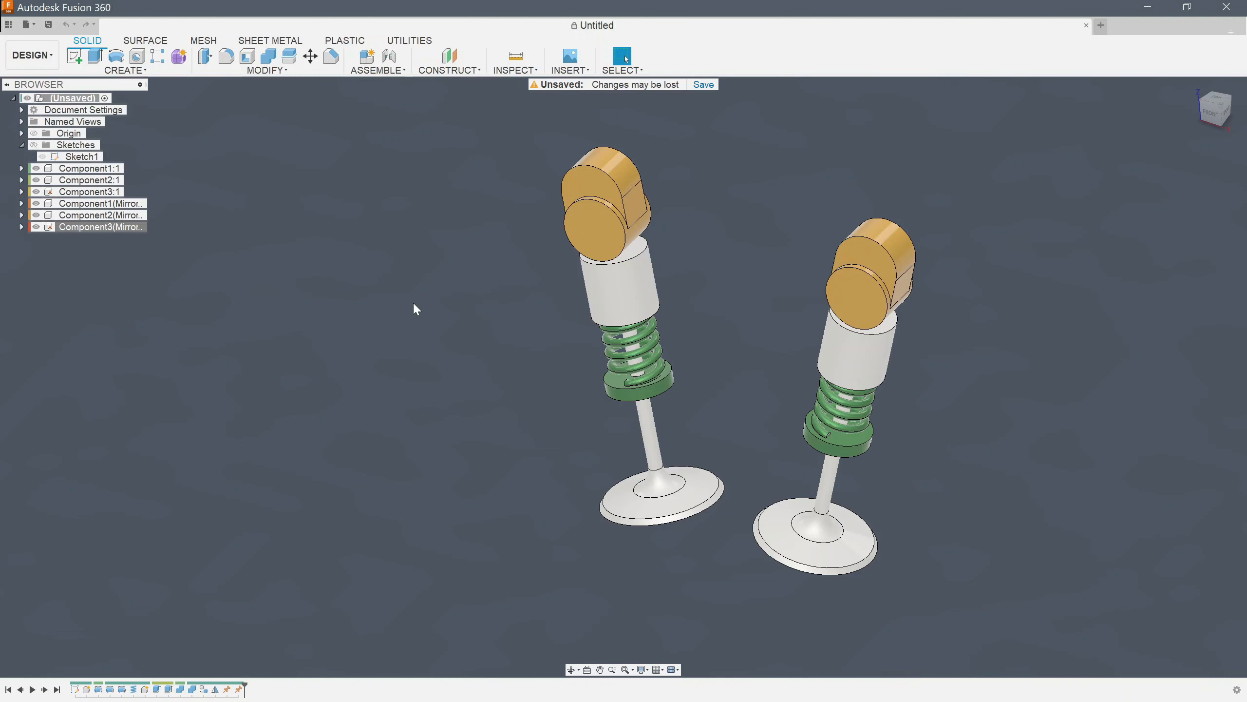
Add a revolute as-built joint between the original cam and its spring, centered on the cam's round face.
{"action": "left_click", "coordinate": [379, 70]}
{"action": "left_click", "coordinate": [388, 112]}
{"action": "left_click", "coordinate": [603, 236]}
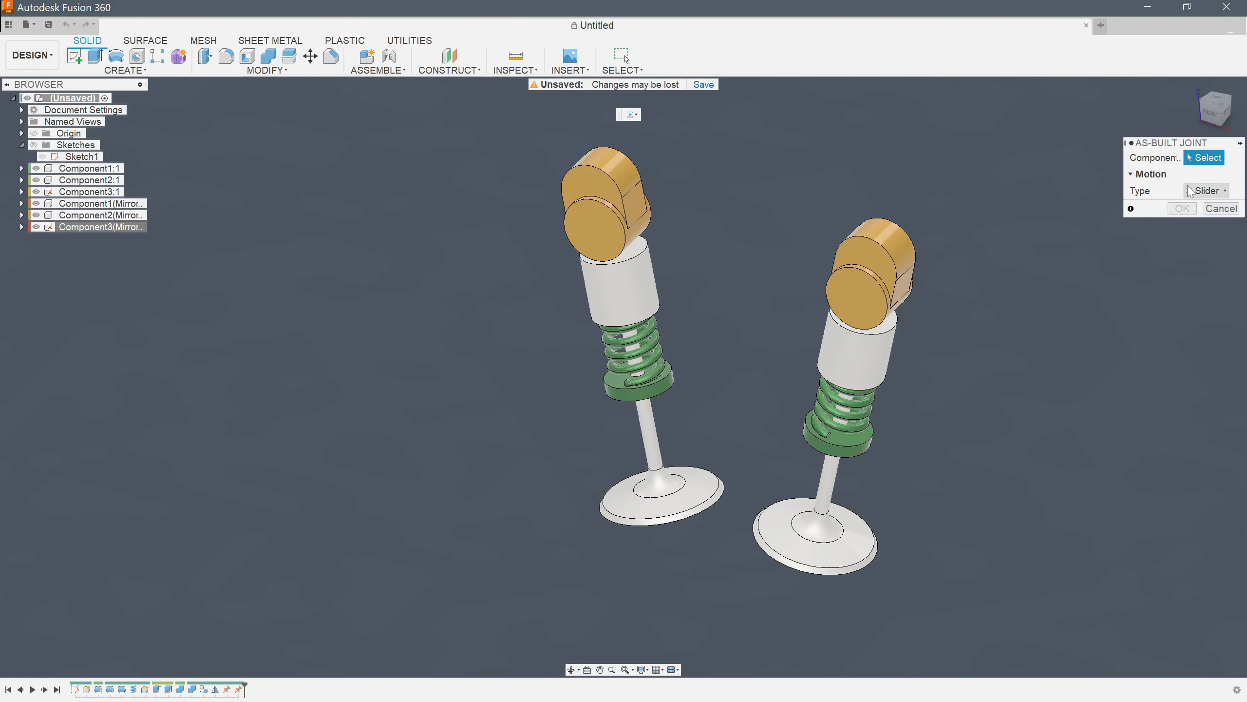
{"action": "left_click", "coordinate": [1206, 191]}
{"action": "left_click", "coordinate": [1206, 218]}
{"action": "left_click", "coordinate": [594, 219]}
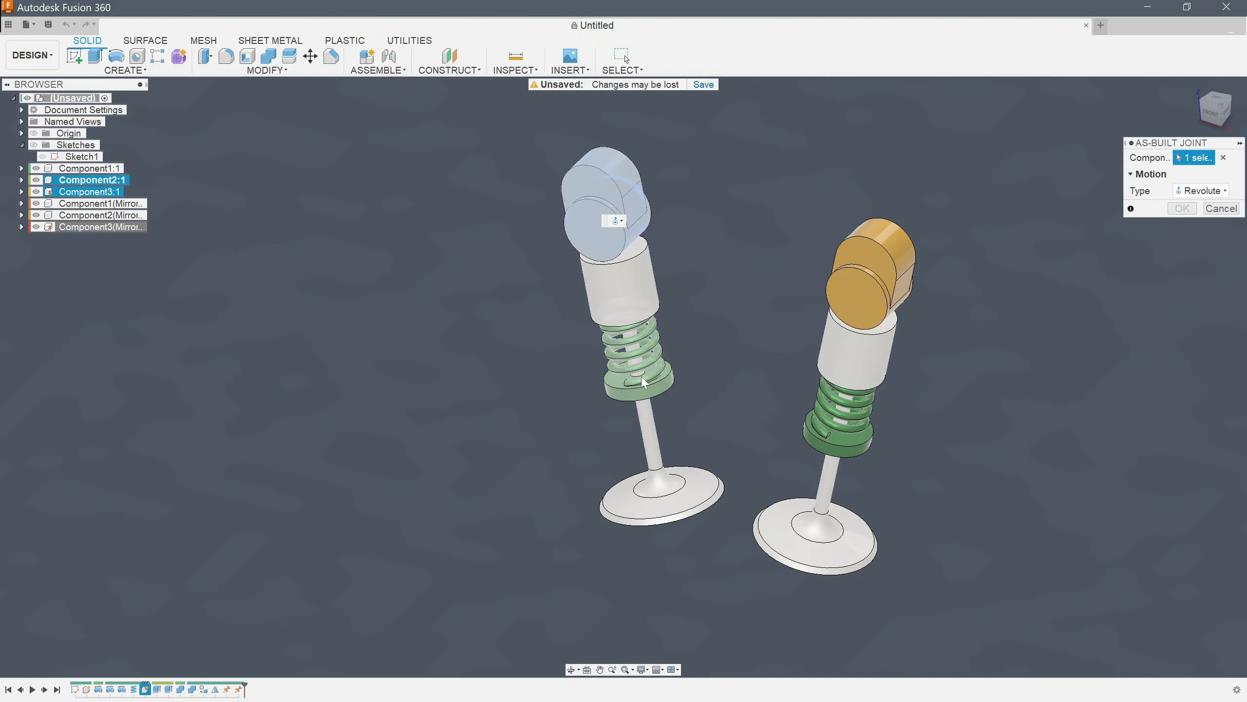
{"action": "left_click", "coordinate": [644, 381]}
{"action": "left_click", "coordinate": [595, 230]}
{"action": "left_click", "coordinate": [1182, 343]}
Add a revolute as-built joint between the mirrored cam and its spring, centered on the cam's round face.
{"action": "right_click", "coordinate": [798, 190]}
{"action": "left_click", "coordinate": [830, 197]}
{"action": "left_click", "coordinate": [864, 289]}
{"action": "left_click", "coordinate": [840, 413]}
{"action": "left_click", "coordinate": [849, 295]}
{"action": "left_click", "coordinate": [1182, 343]}
Expand the list of joints and enable contact sets for the design.
{"action": "left_click", "coordinate": [21, 145]}
{"action": "left_click", "coordinate": [432, 74]}
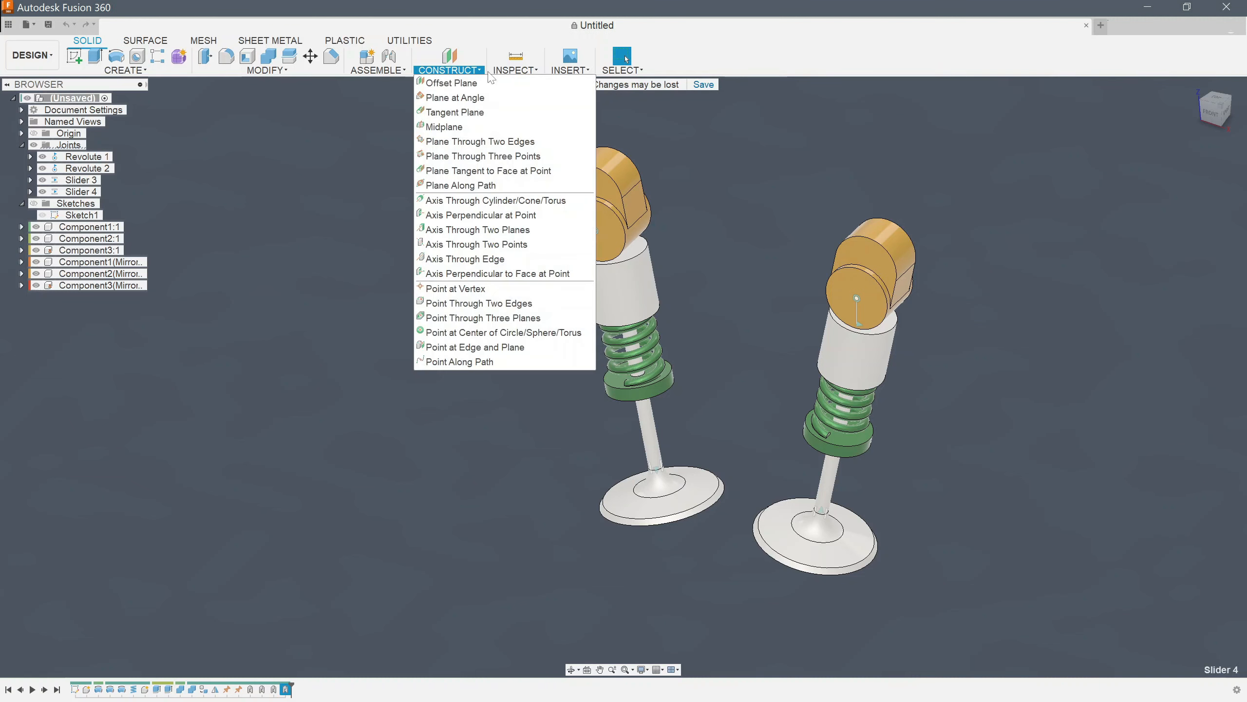
{"action": "mouse_move", "coordinate": [378, 70]}
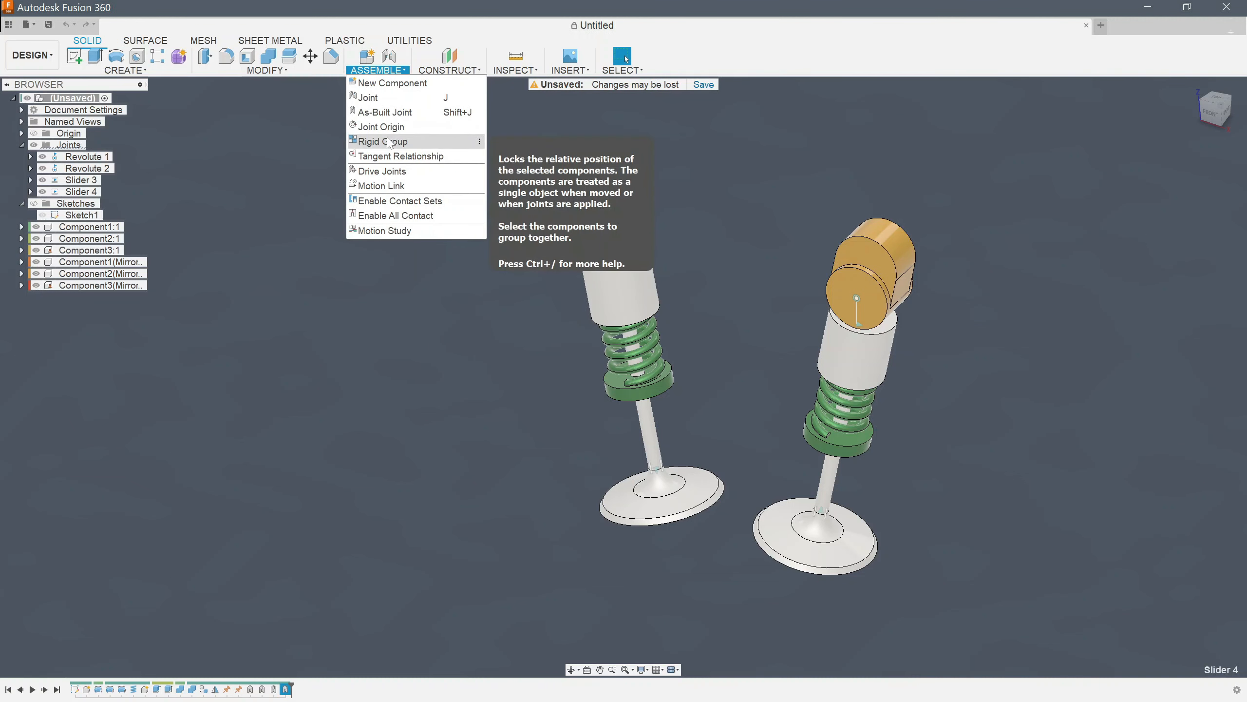
{"action": "left_click", "coordinate": [386, 201]}
Create a contact set between the original cam and its valve shaft.
{"action": "left_click", "coordinate": [376, 70]}
{"action": "left_click", "coordinate": [388, 231]}
{"action": "left_click", "coordinate": [598, 232]}
{"action": "left_click", "coordinate": [619, 288]}
{"action": "left_click", "coordinate": [1183, 175]}
Create a contact set between the mirrored cam and its valve shaft.
{"action": "left_click", "coordinate": [376, 70]}
{"action": "left_click", "coordinate": [388, 230]}
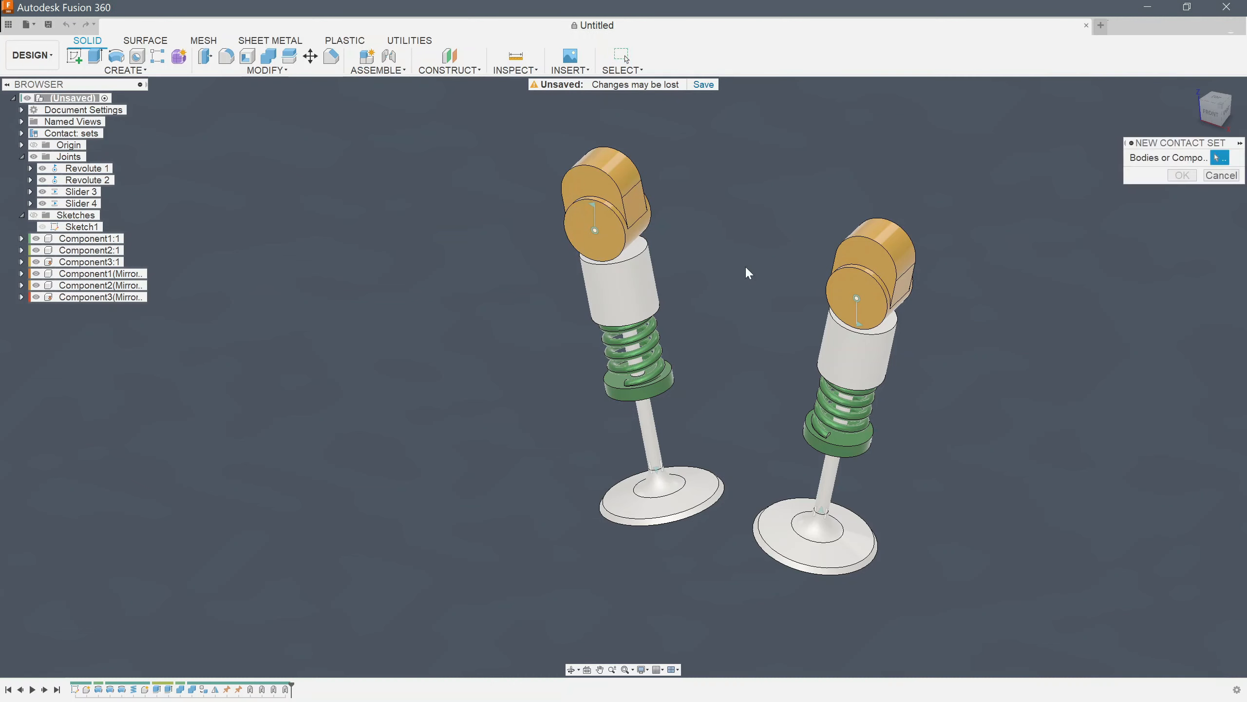
{"action": "left_click", "coordinate": [863, 266]}
{"action": "left_click", "coordinate": [856, 343]}
{"action": "left_click", "coordinate": [1183, 175]}
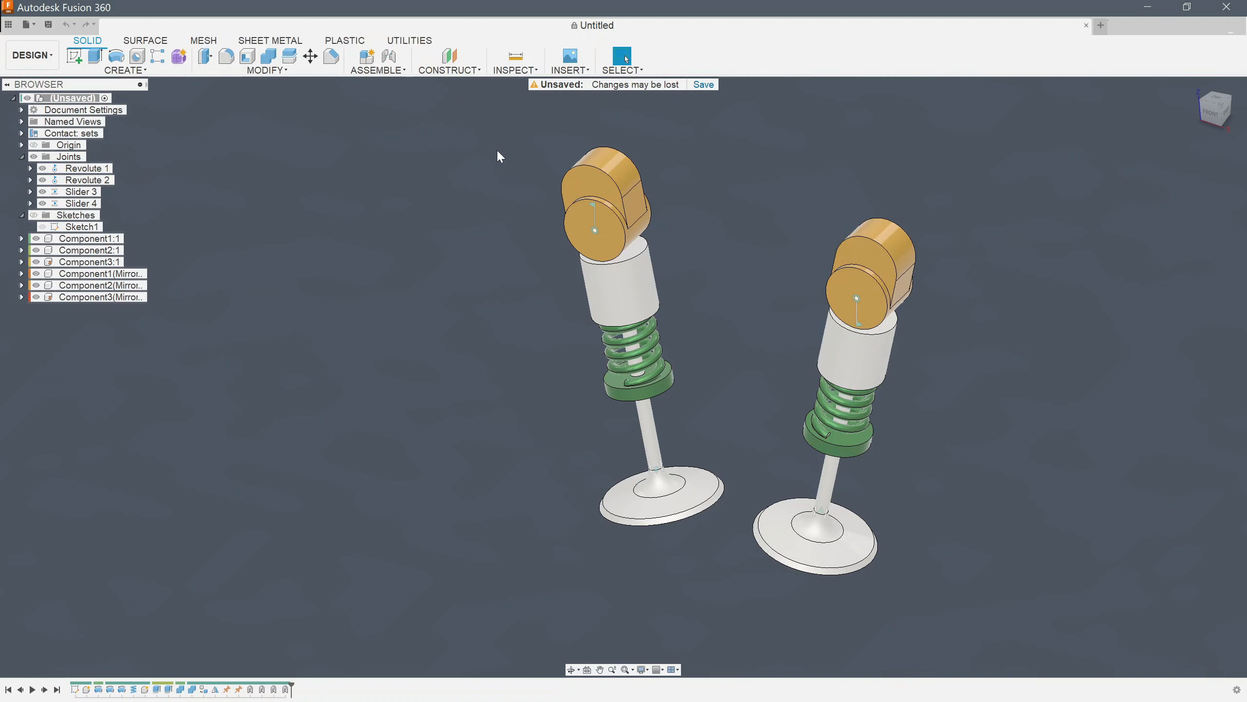
Link the revolute joints of the two cams with a motion link, using 360 deg for each rotation and no reversal.
{"action": "left_click", "coordinate": [376, 70]}
{"action": "left_click", "coordinate": [388, 196]}
{"action": "left_click", "coordinate": [595, 229]}
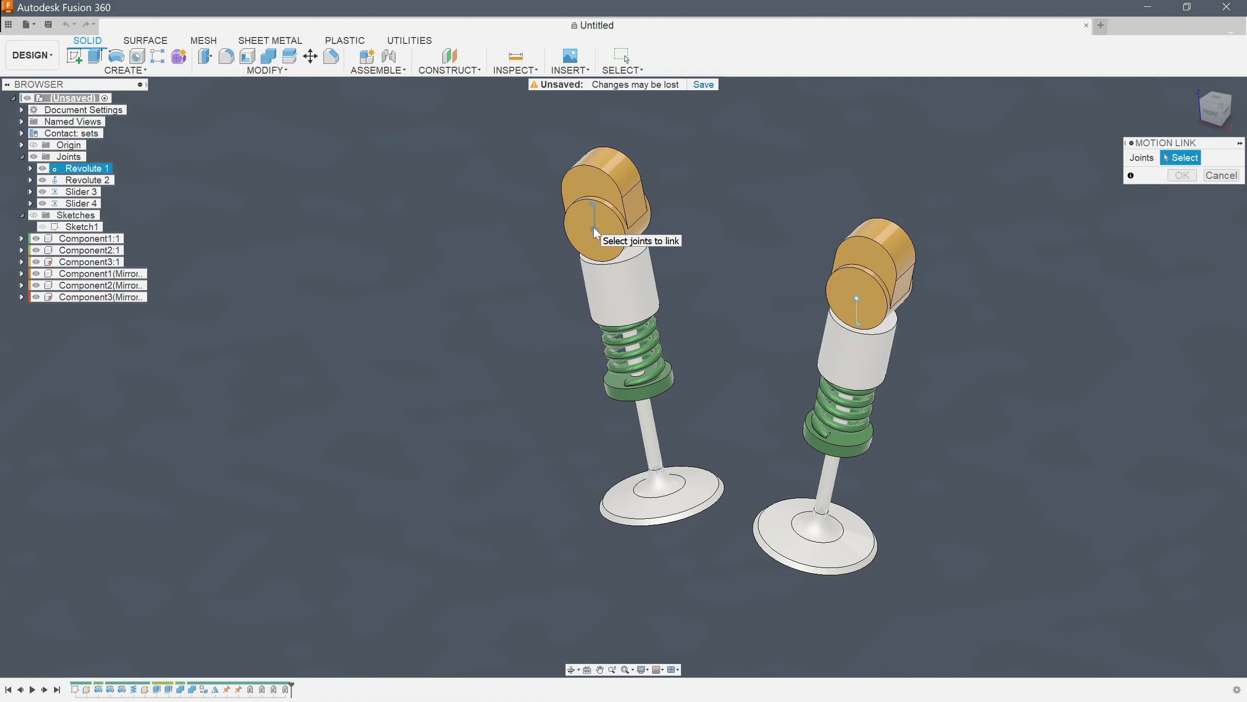
{"action": "left_click", "coordinate": [857, 298]}
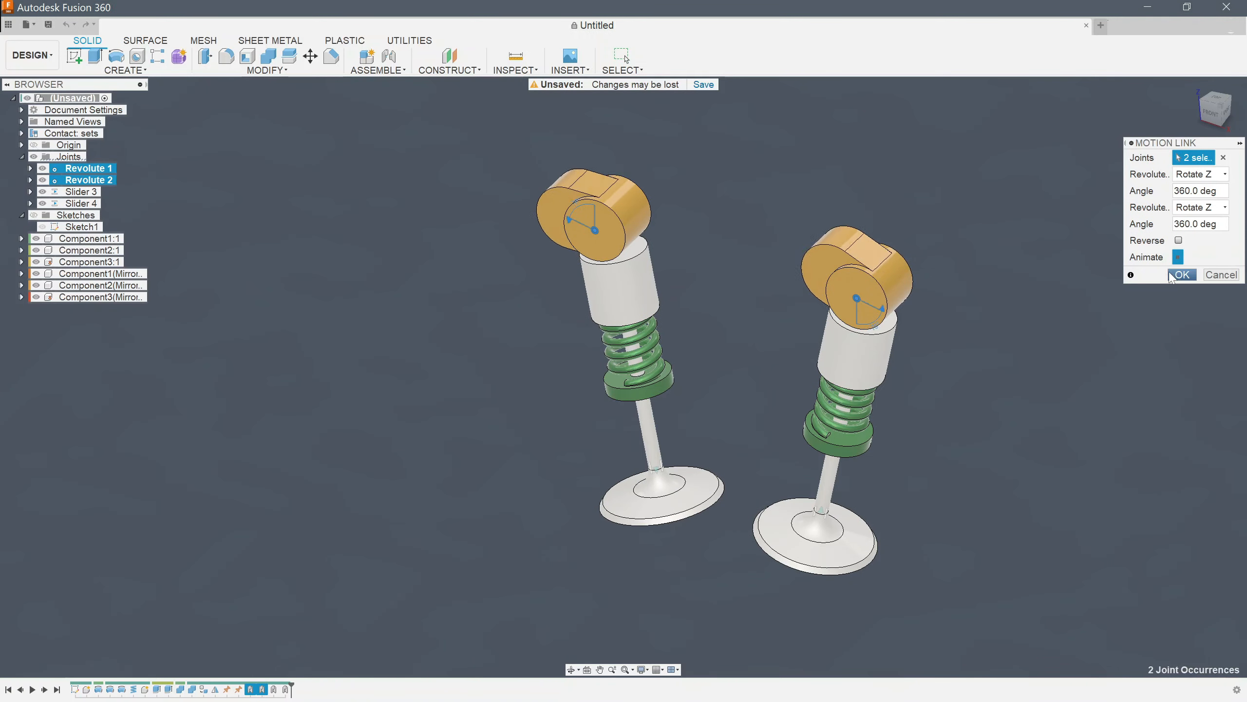
{"action": "left_click", "coordinate": [1178, 273]}
Rotate the left cam's body about its joint axis so its lobe tilts inward toward the other valve.
{"action": "left_click", "coordinate": [311, 56]}
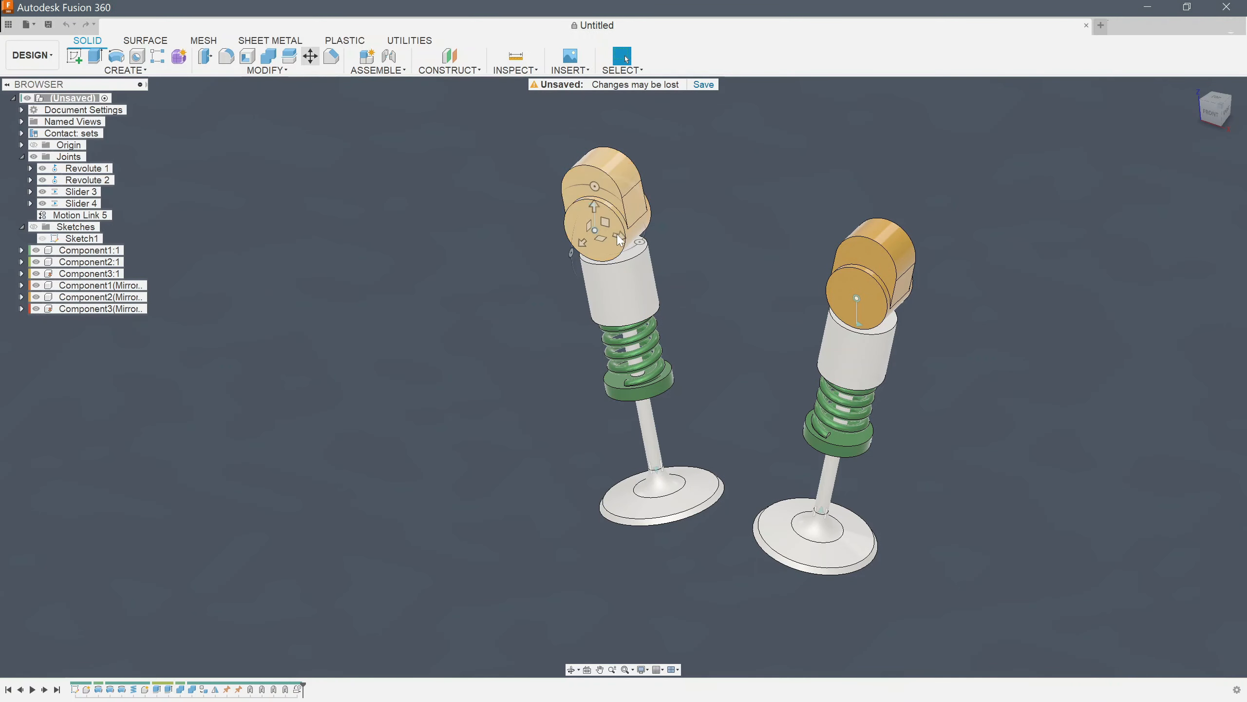
{"action": "left_click", "coordinate": [600, 234]}
{"action": "left_click", "coordinate": [1211, 113]}
{"action": "left_click_drag", "start_coordinate": [593, 197], "coordinate": [621, 207]}
{"action": "left_click", "coordinate": [1182, 341]}
Rotate the right cam's body 45 degrees about the Z axis so its lobe tilts toward the left valve.
{"action": "left_click", "coordinate": [310, 56]}
{"action": "left_click", "coordinate": [882, 241]}
{"action": "left_click_drag", "start_coordinate": [883, 292], "coordinate": [911, 281]}
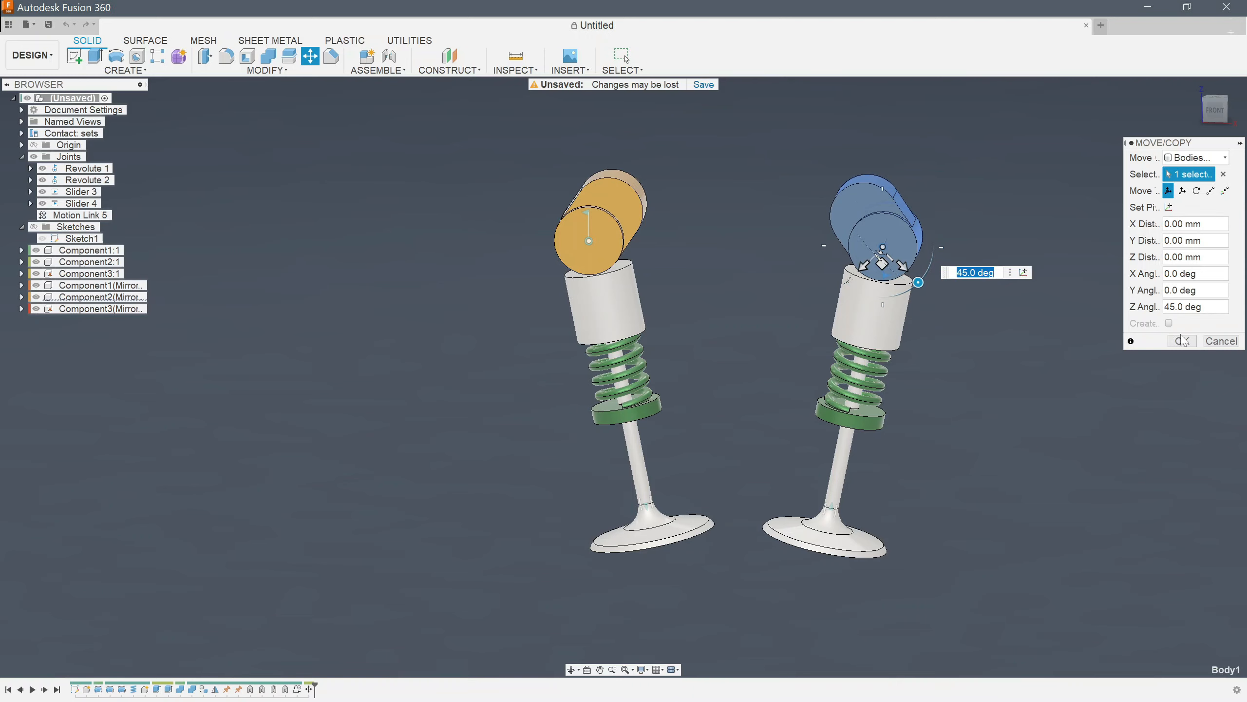
{"action": "left_click", "coordinate": [1182, 340]}
Animate the joint relationships of Revolute 1 and examine the valve motion from the top and home views.
{"action": "middle_click_drag", "start_coordinate": [1154, 255], "coordinate": [1043, 311], "text": "shift"}
{"action": "right_click", "coordinate": [103, 171]}
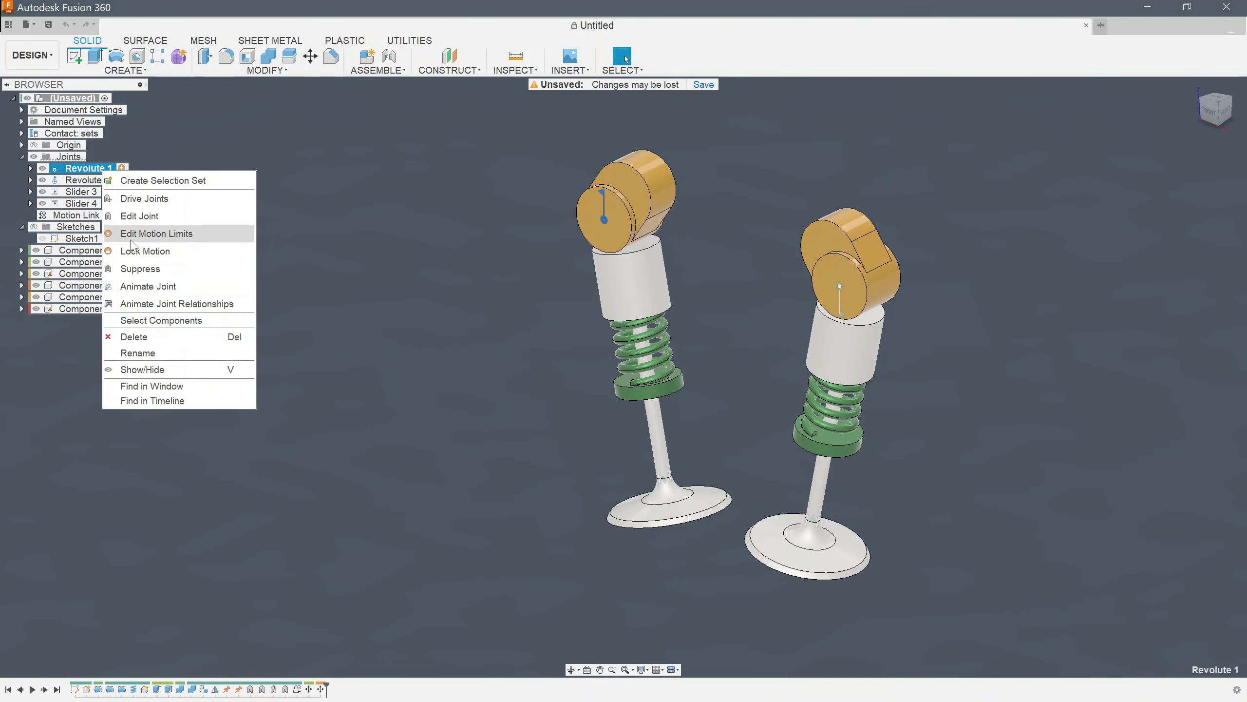
{"action": "left_click", "coordinate": [146, 307]}
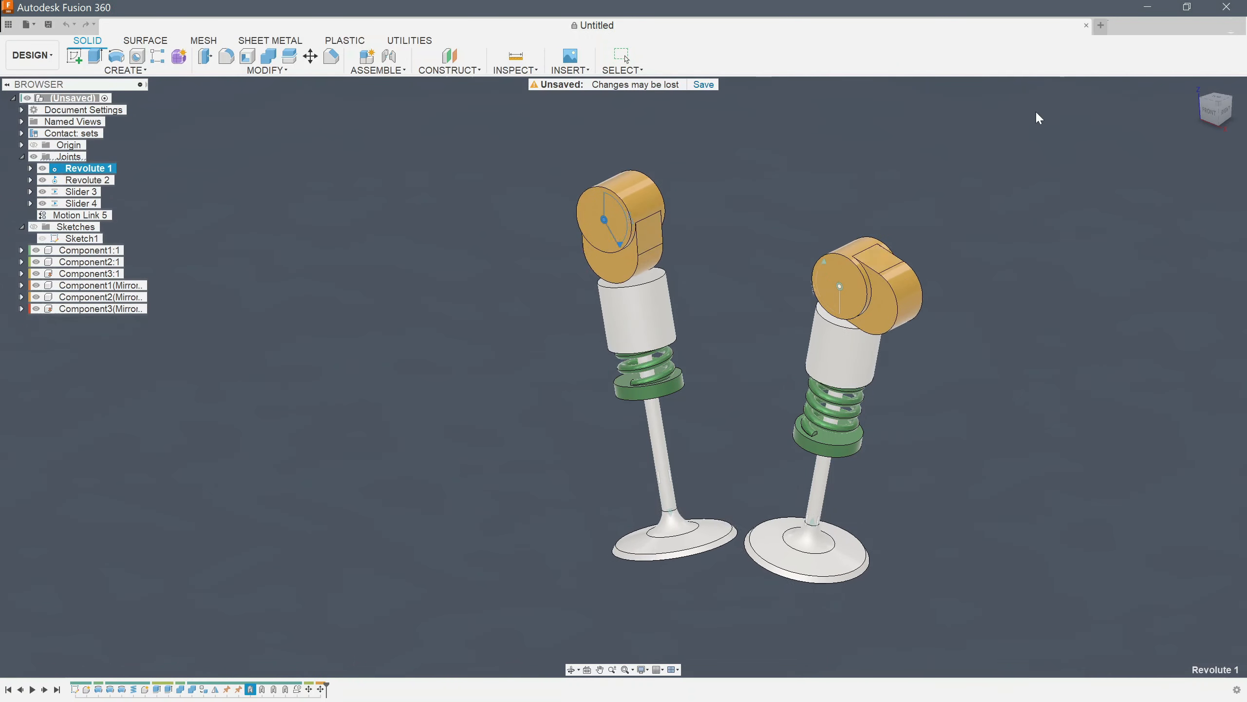
{"action": "left_click", "coordinate": [1207, 102]}
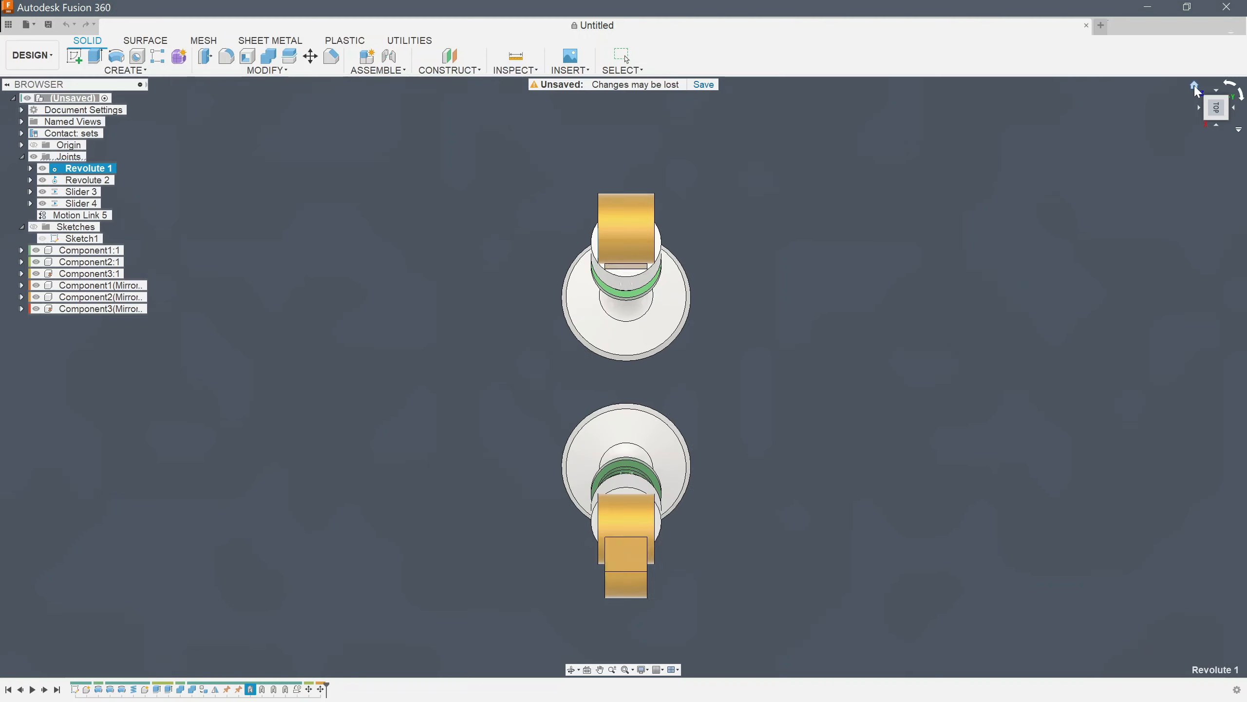
{"action": "left_click", "coordinate": [1194, 85]}
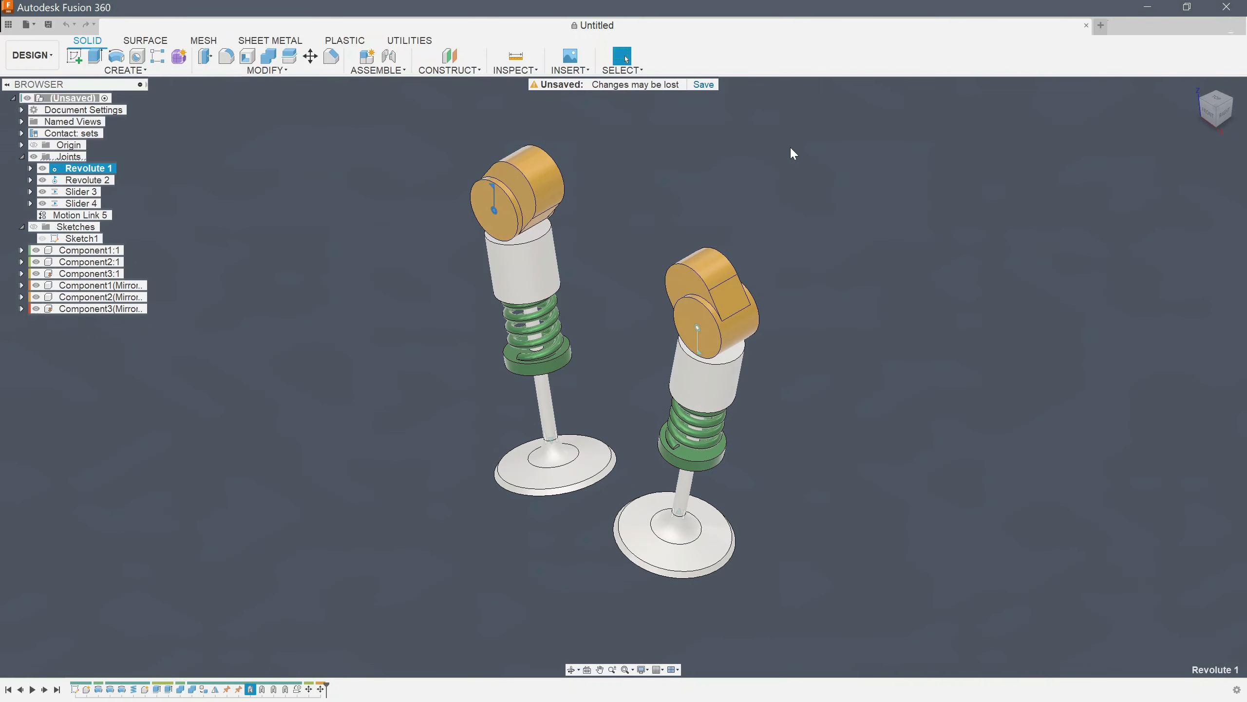